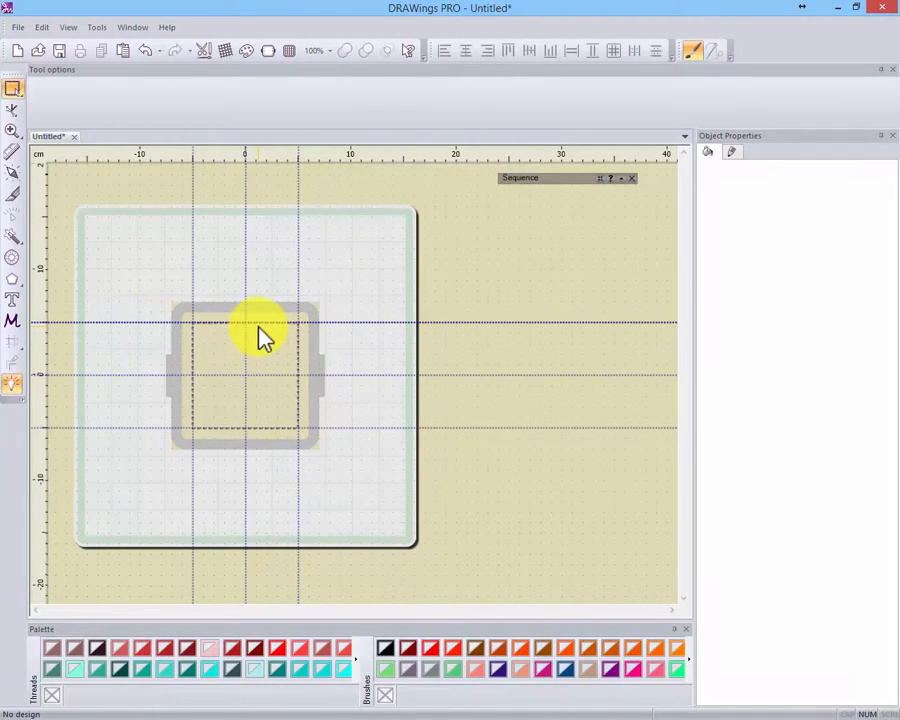
Step: Deactivate the Cut, Embroidery, Stencil and Crystals techniques, leaving only Paint active
left_click(205, 56)
left_click(310, 272)
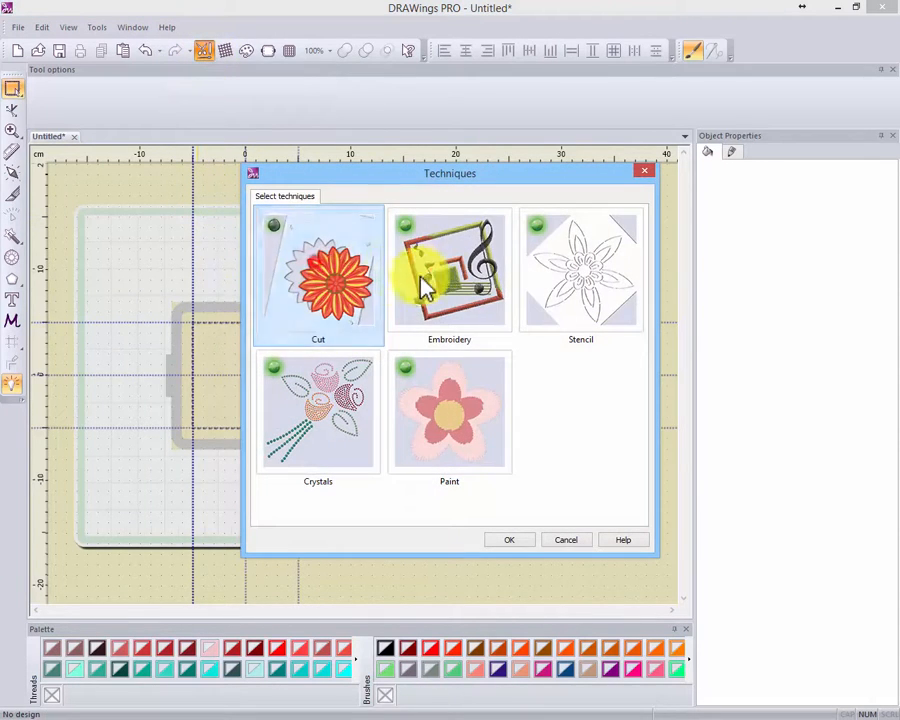
left_click(425, 285)
left_click(554, 297)
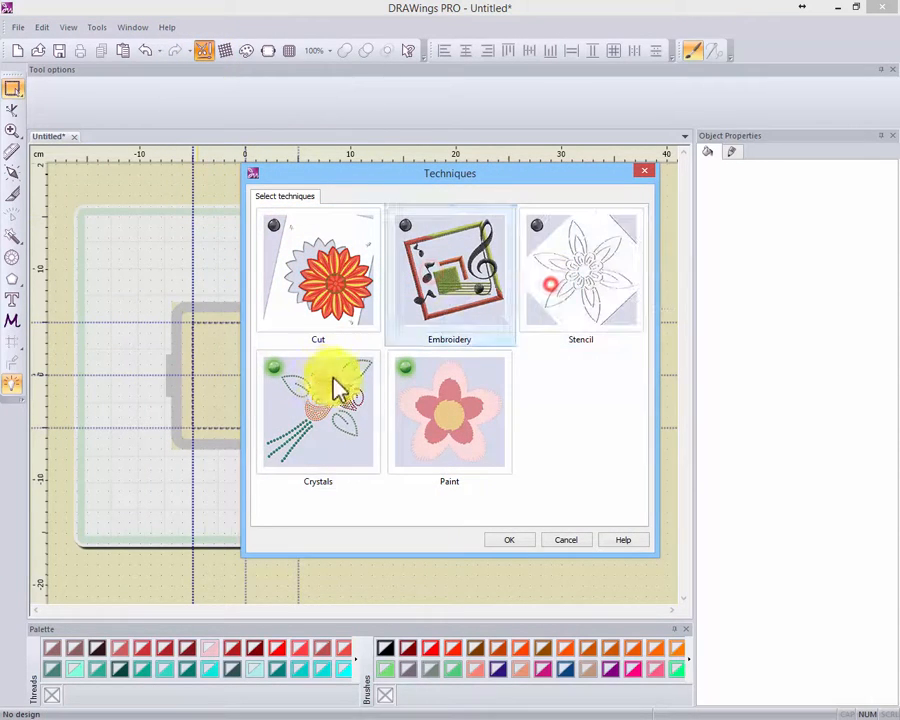
left_click(516, 540)
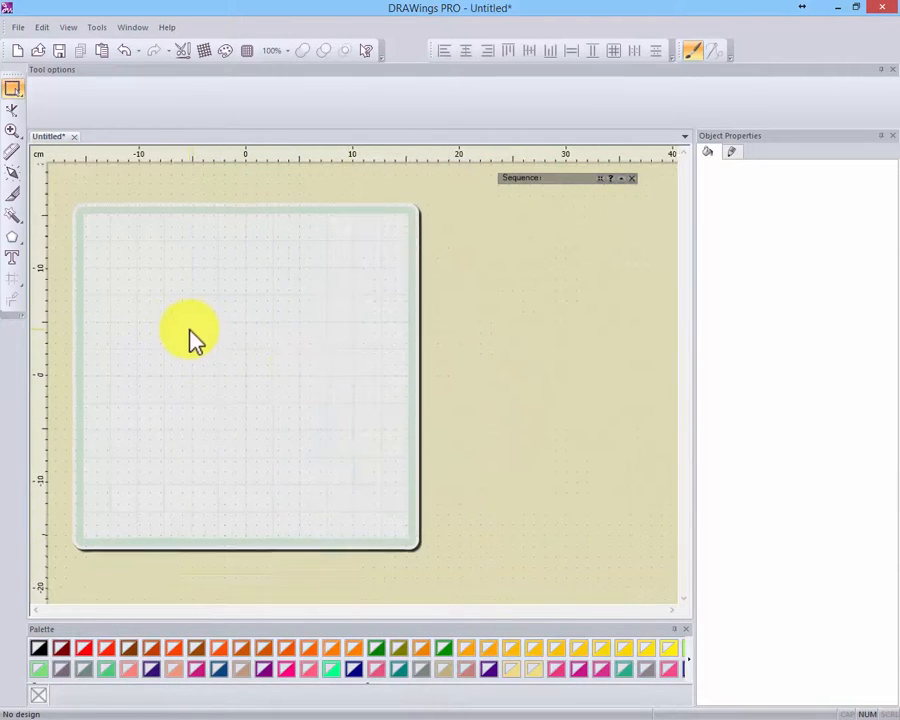
Step: Draw a five-sided polygon about 117 mm wide and 129 mm high near the centre of the mat, and deselect it
scroll(249, 363, "up", 1)
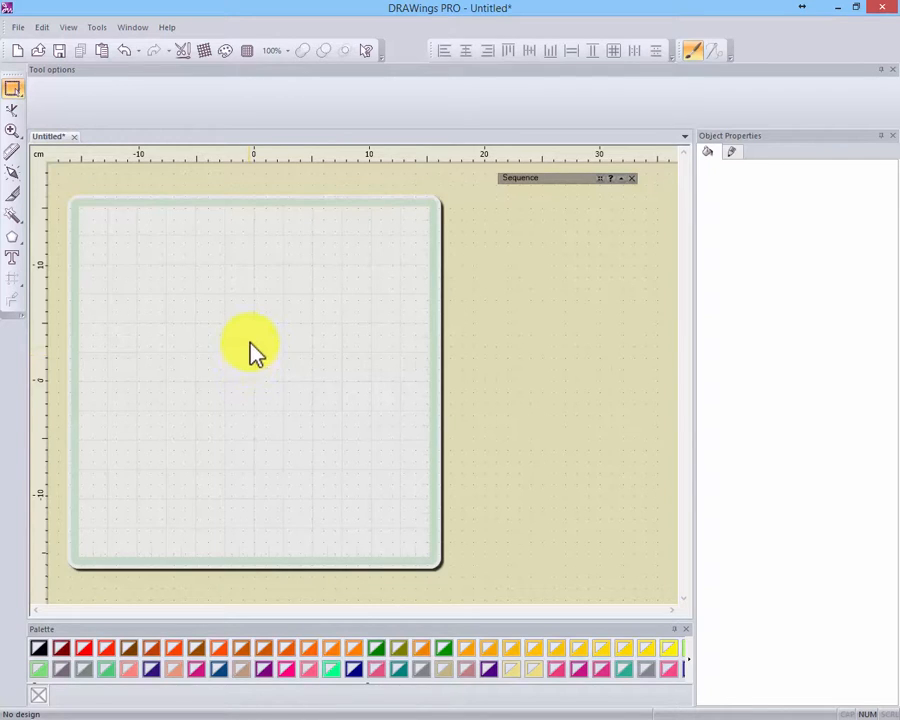
left_click(12, 238)
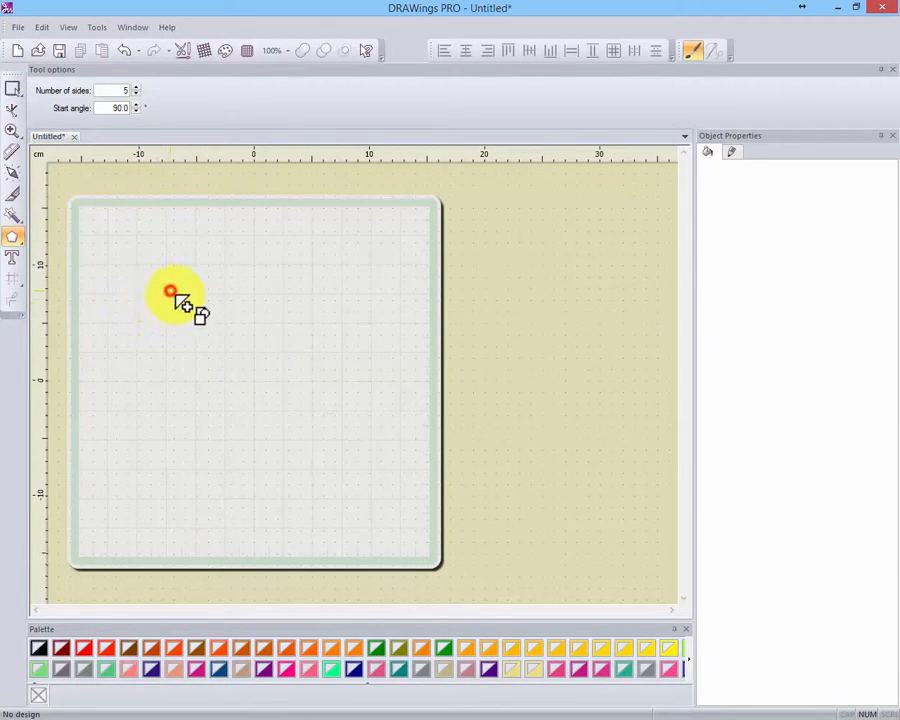
mouse_move(170, 292)
left_mouse_down()
mouse_move(295, 396)
mouse_move(326, 462)
left_mouse_up()
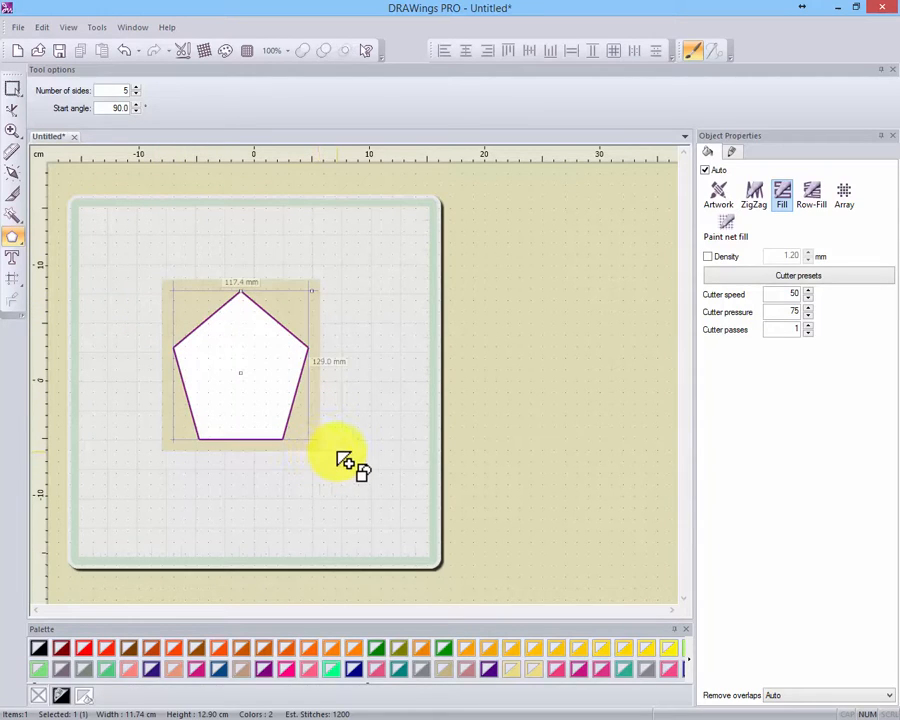
key("Escape")
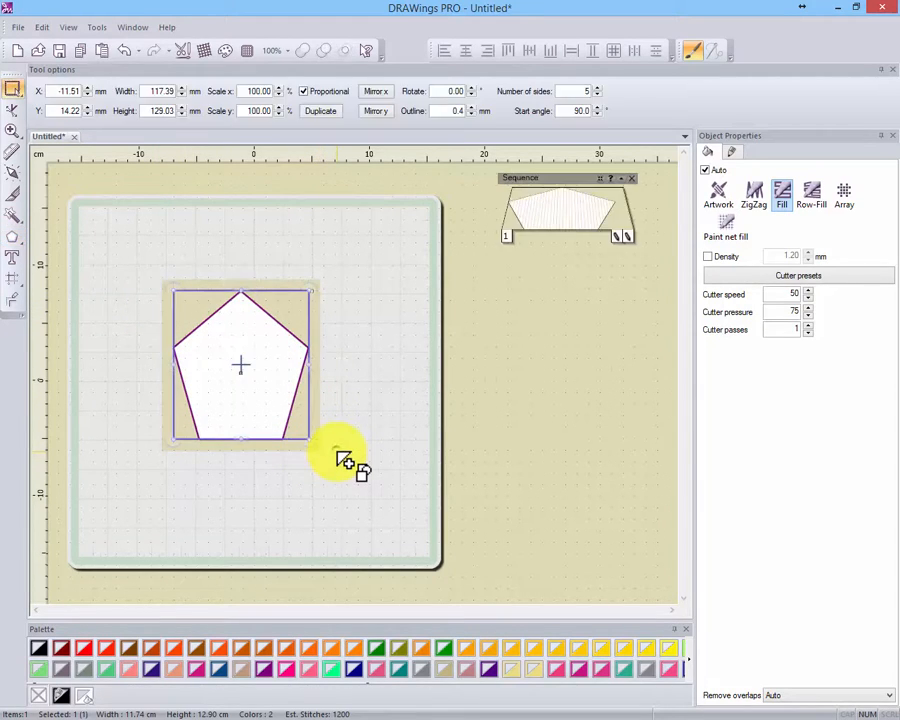
left_click(396, 408)
Step: Select the pentagon, keep Fill as its paint style and colour the filled area red
scroll(210, 372, "up", 3)
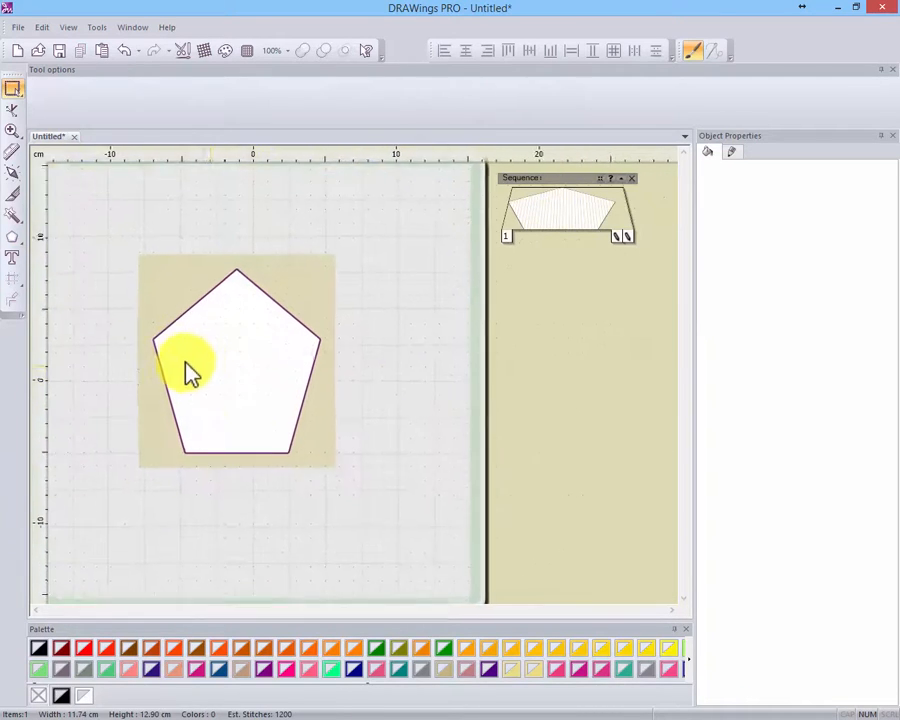
scroll(210, 375, "up", 2)
left_click(252, 372)
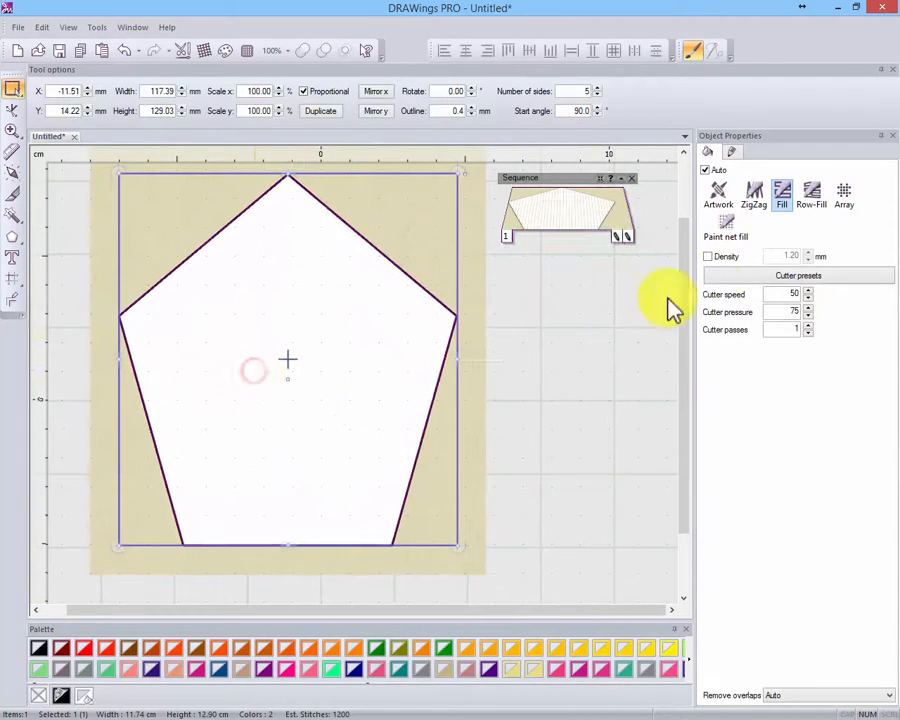
left_click(784, 196)
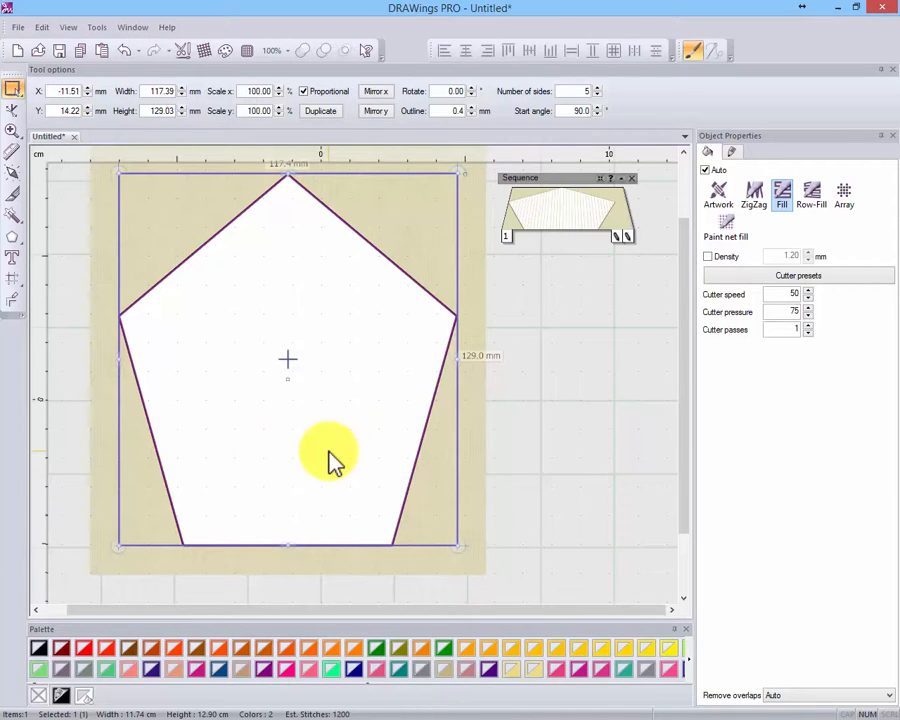
left_click(86, 648)
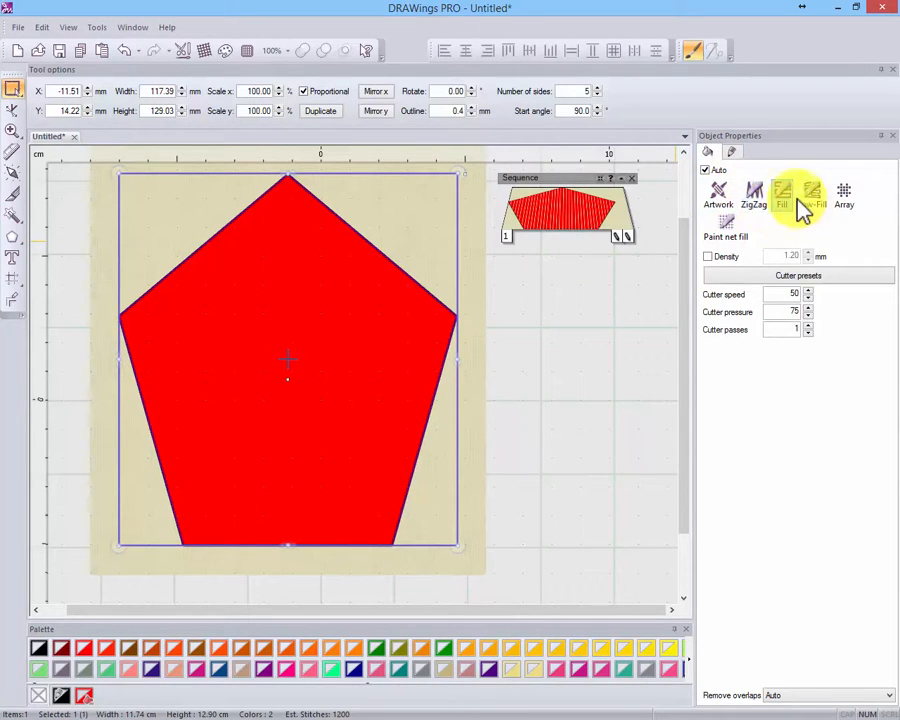
Step: Try the ZigZag, Row-Fill and Paint net fill styles on the pentagon and return it to Fill
left_click(763, 203)
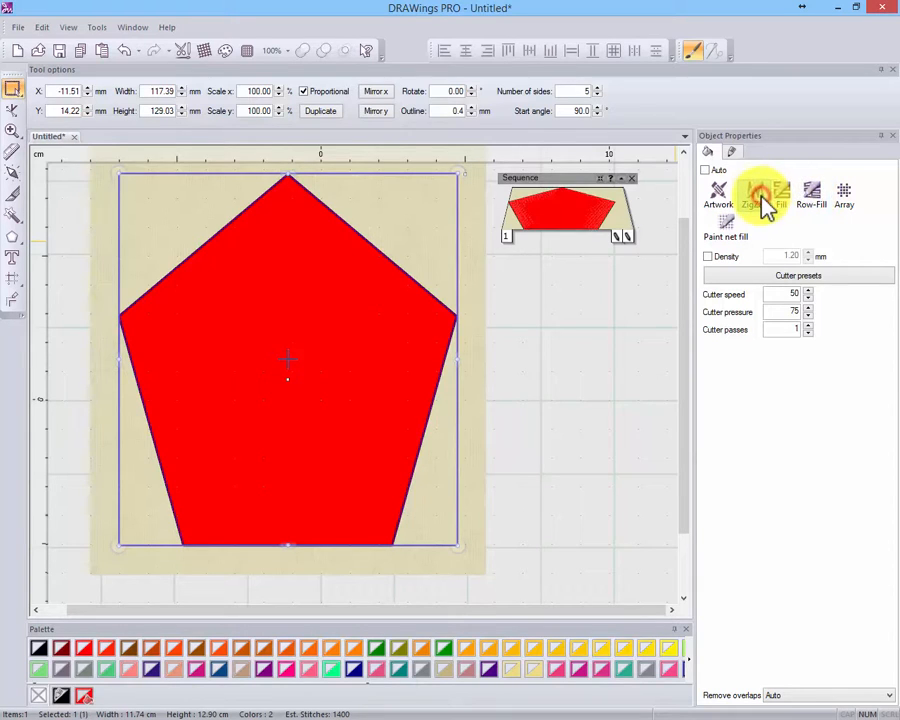
left_click(812, 200)
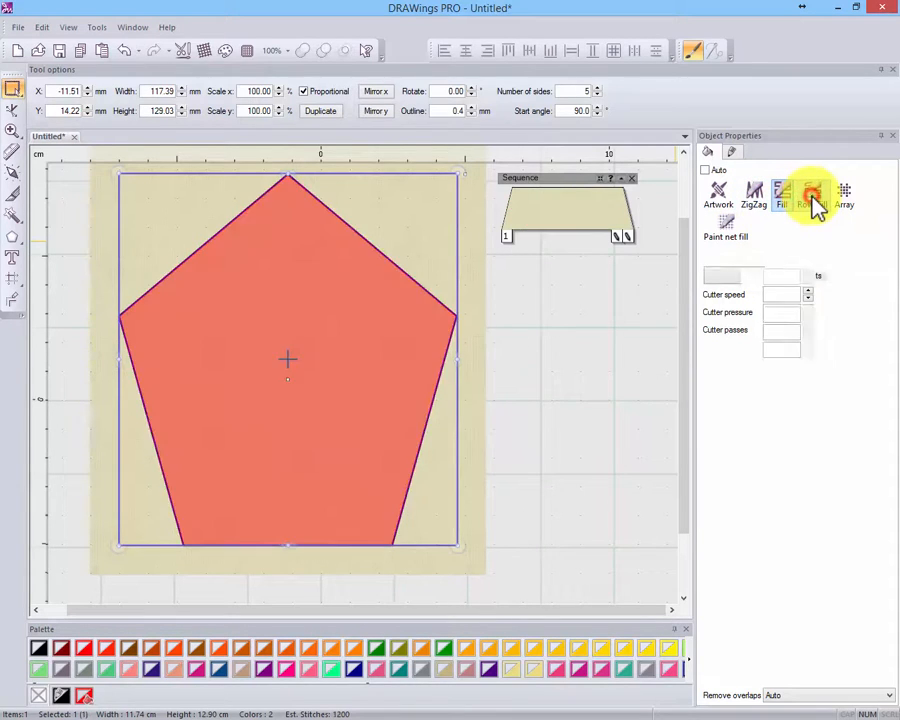
left_click(725, 238)
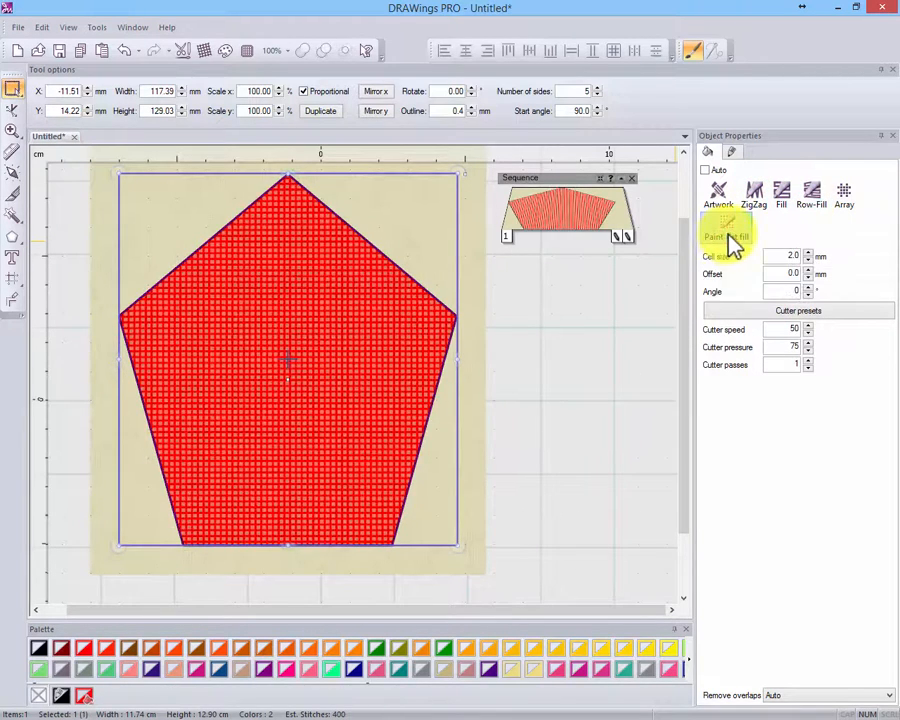
left_click(783, 197)
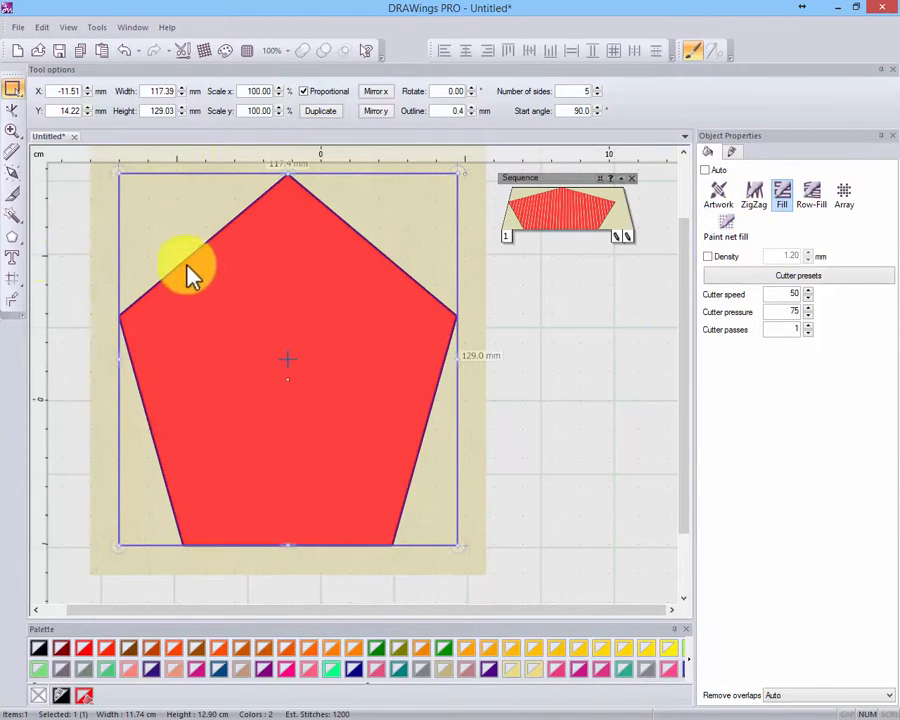
Step: Turn on the Realistic Paint display and examine the pentagon's red fill up close
left_click(70, 26)
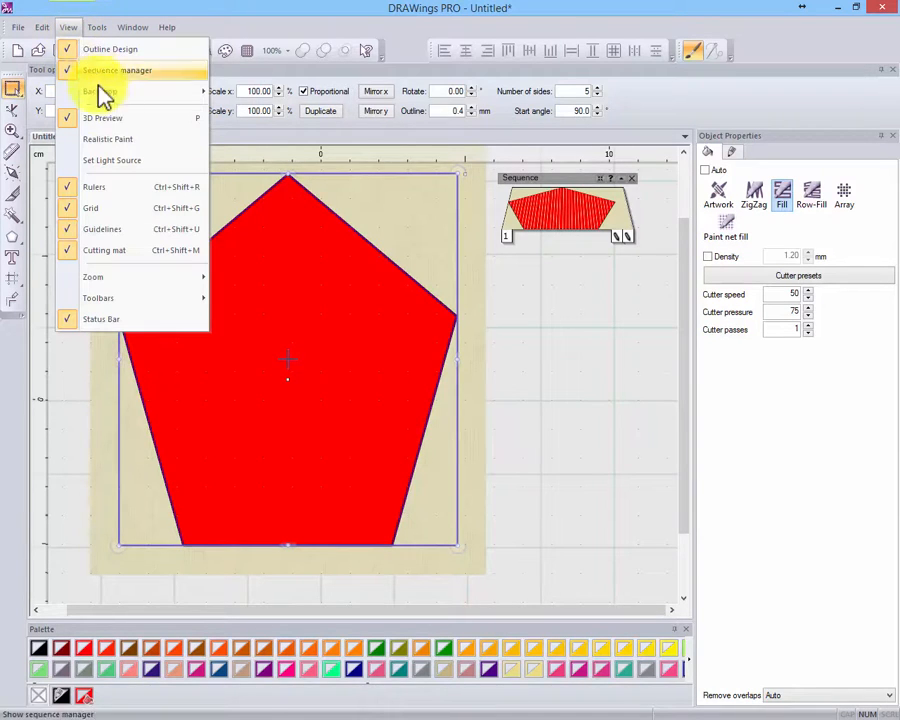
left_click(120, 142)
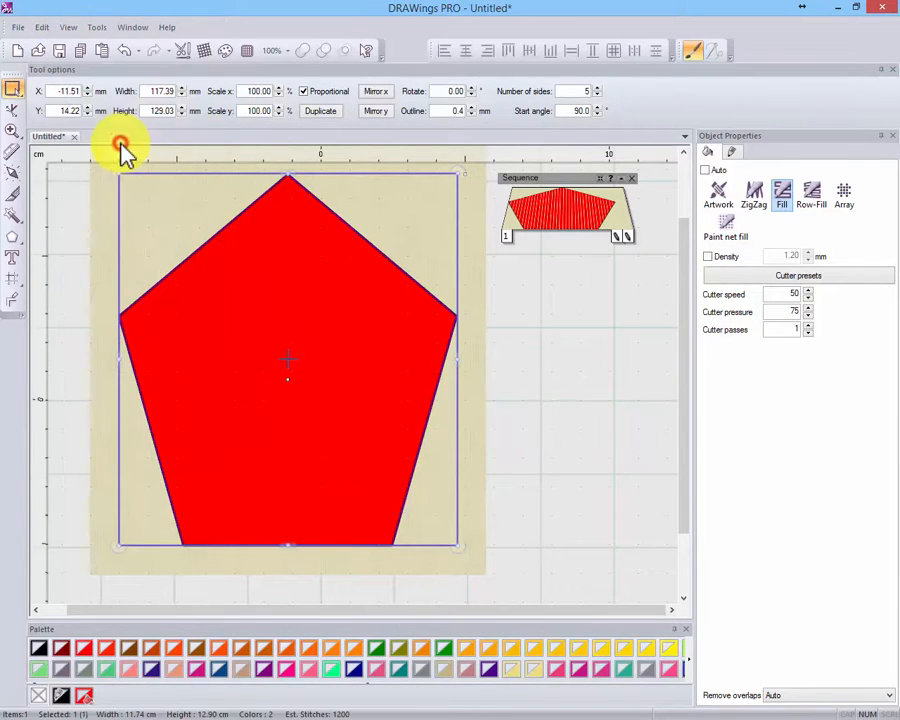
scroll(280, 306, "up", 2)
scroll(281, 307, "up", 2)
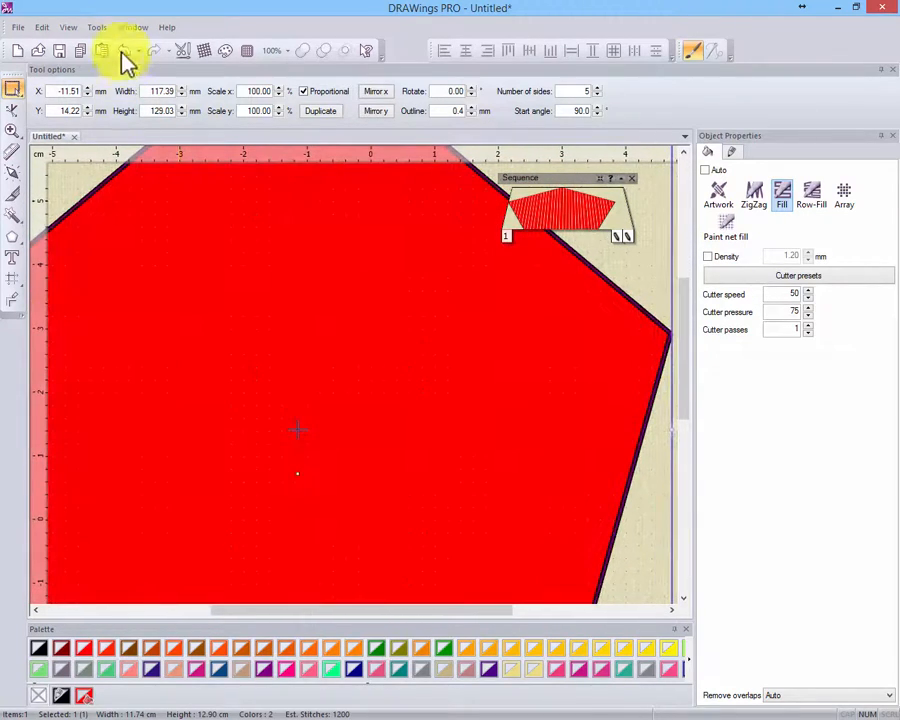
Step: Switch Realistic Paint off and back on to compare the two displays of the pentagon
left_click(70, 28)
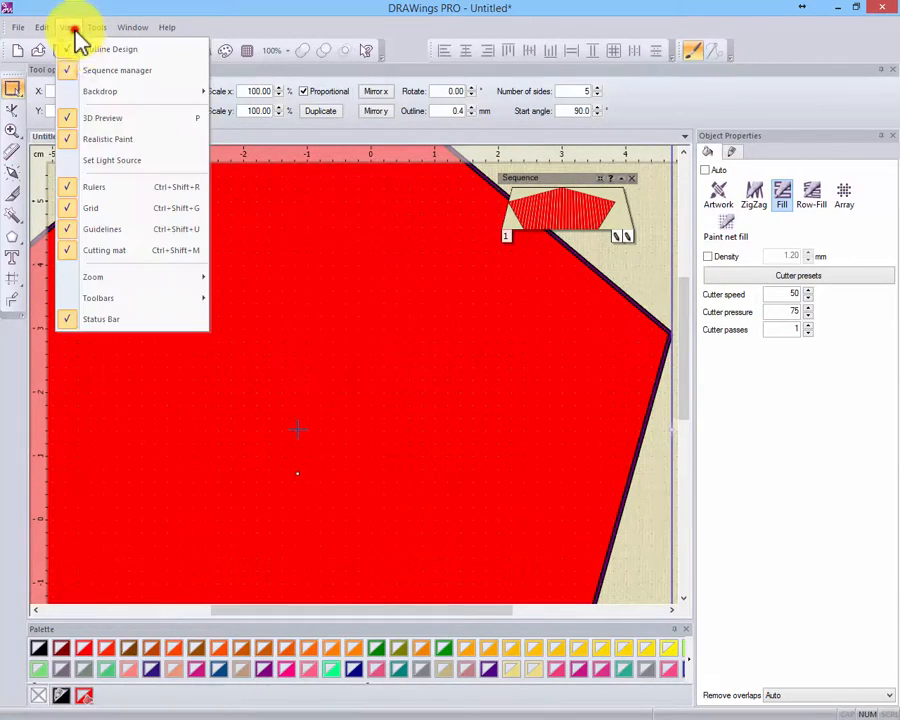
left_click(114, 141)
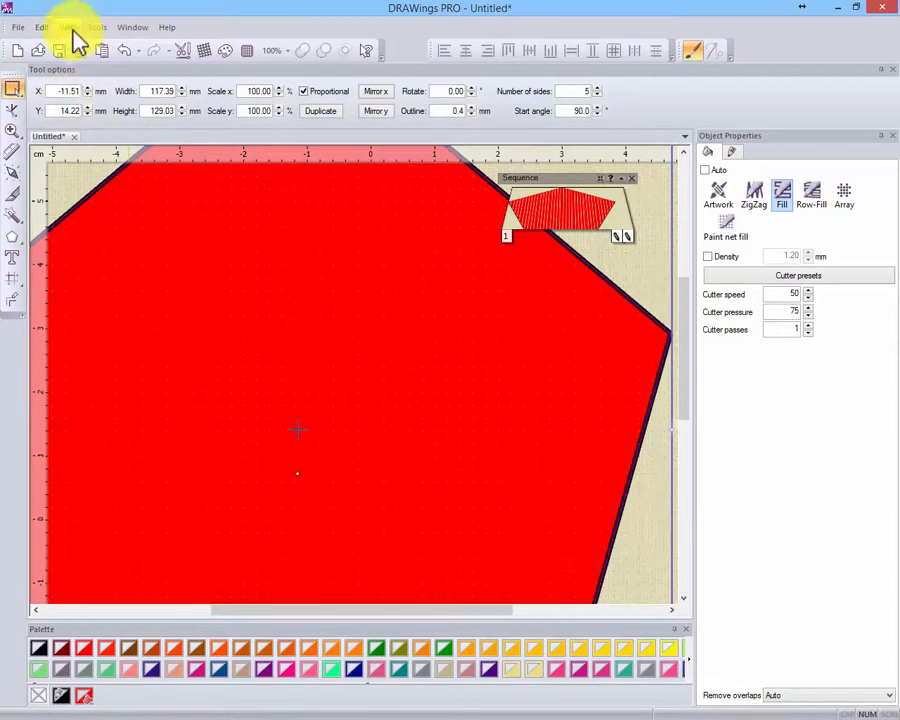
left_click(68, 27)
left_click(112, 141)
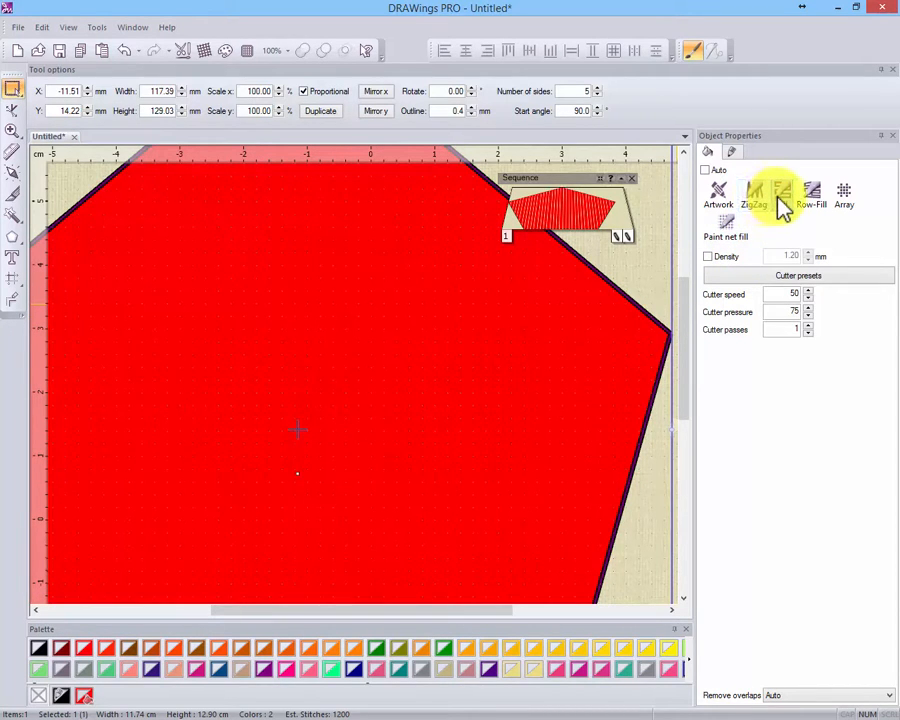
Step: Enable a custom density for the pentagon's Fill, set it to 3 mm and inspect the resulting lines
left_click(783, 200)
left_click(707, 256)
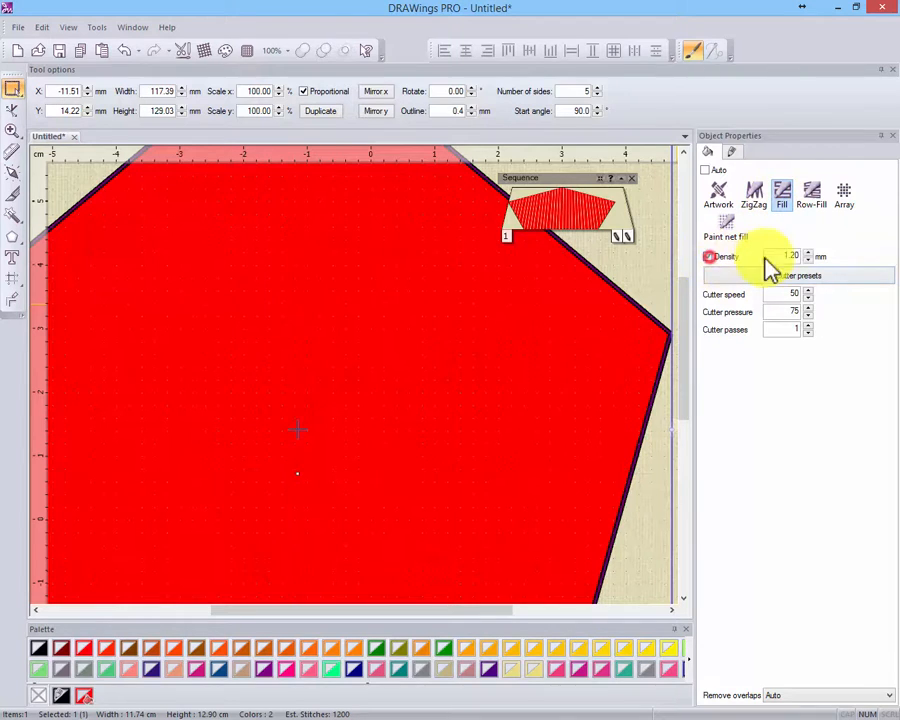
left_click_drag(774, 252, 810, 256)
type("3")
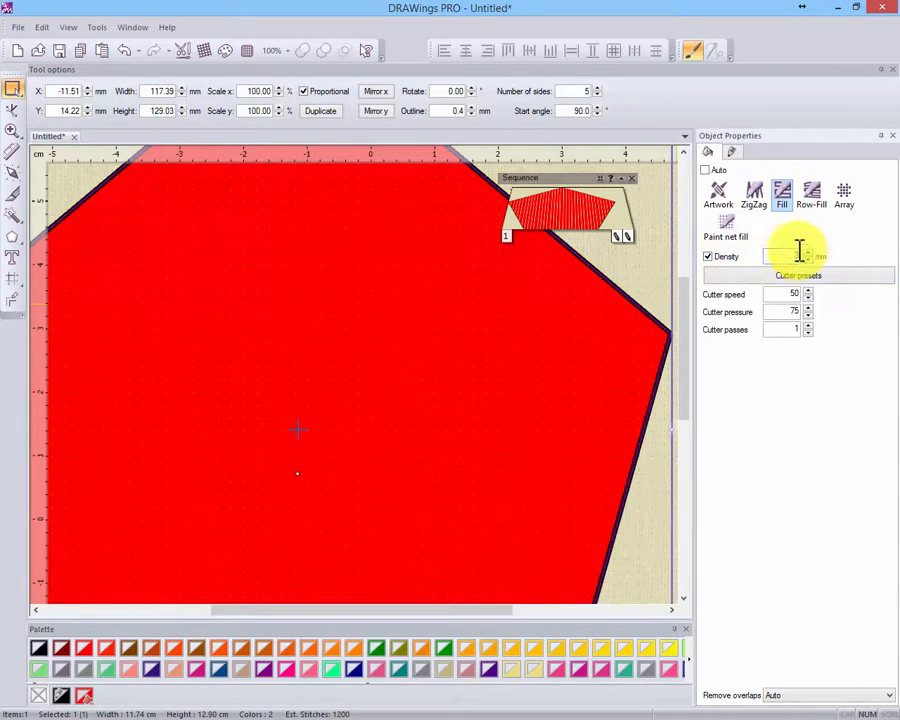
key("Return")
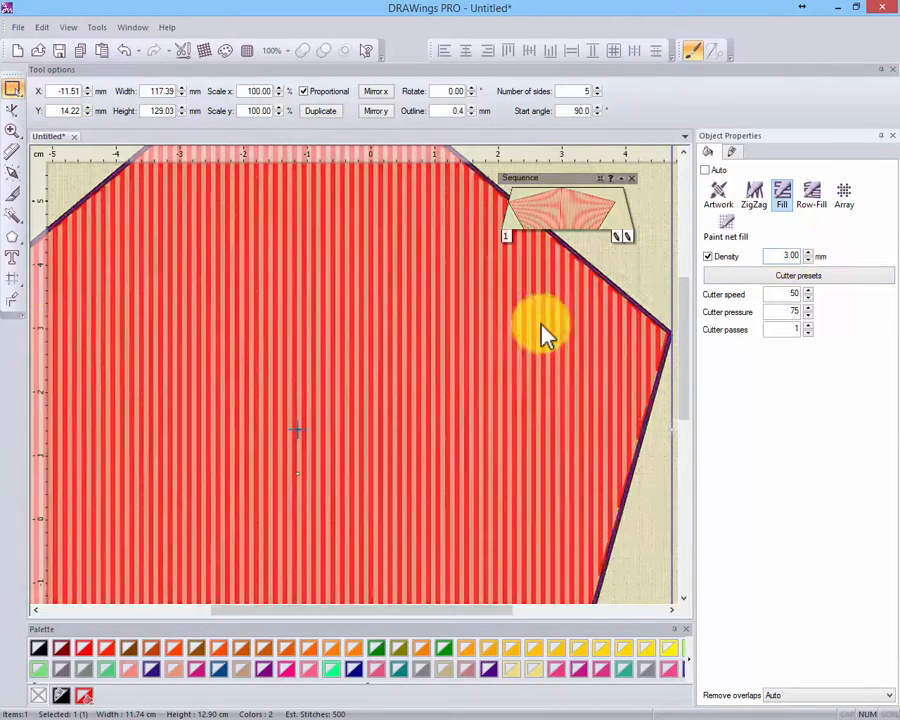
scroll(480, 370, "down", 2)
scroll(477, 314, "down", 2)
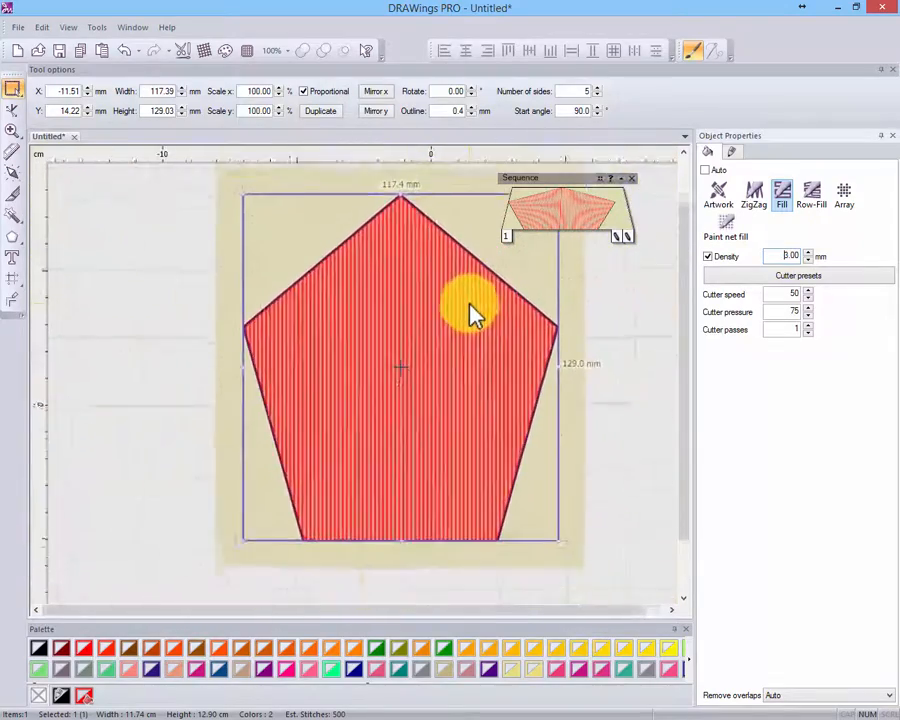
scroll(494, 360, "up", 1)
scroll(445, 318, "up", 2)
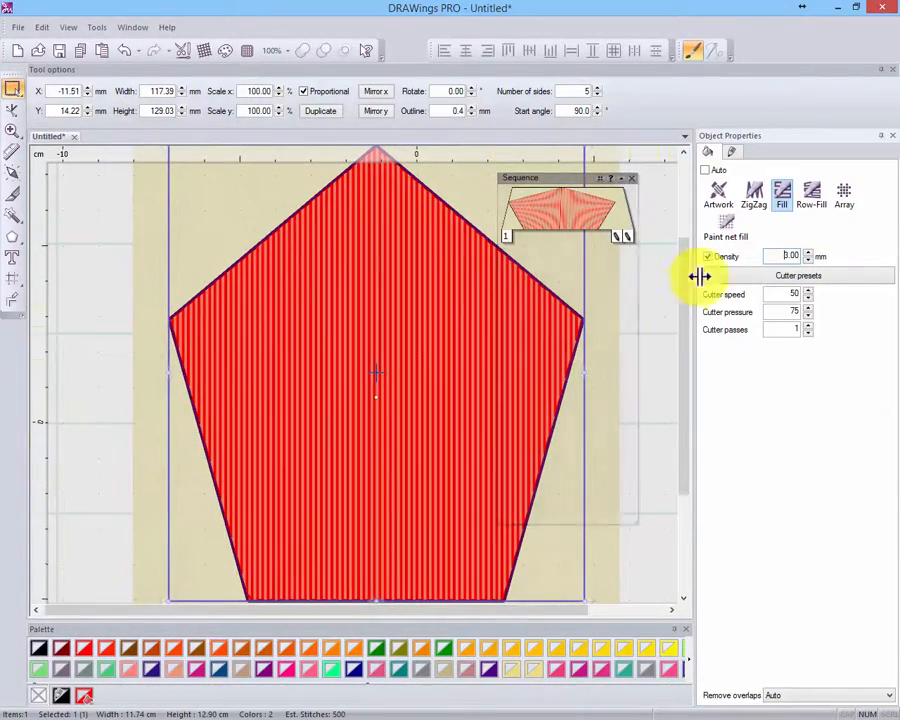
Step: Try a ZigZag fill with 3 mm density on the pentagon, followed by a Row-Fill with 3 mm density
left_click(761, 210)
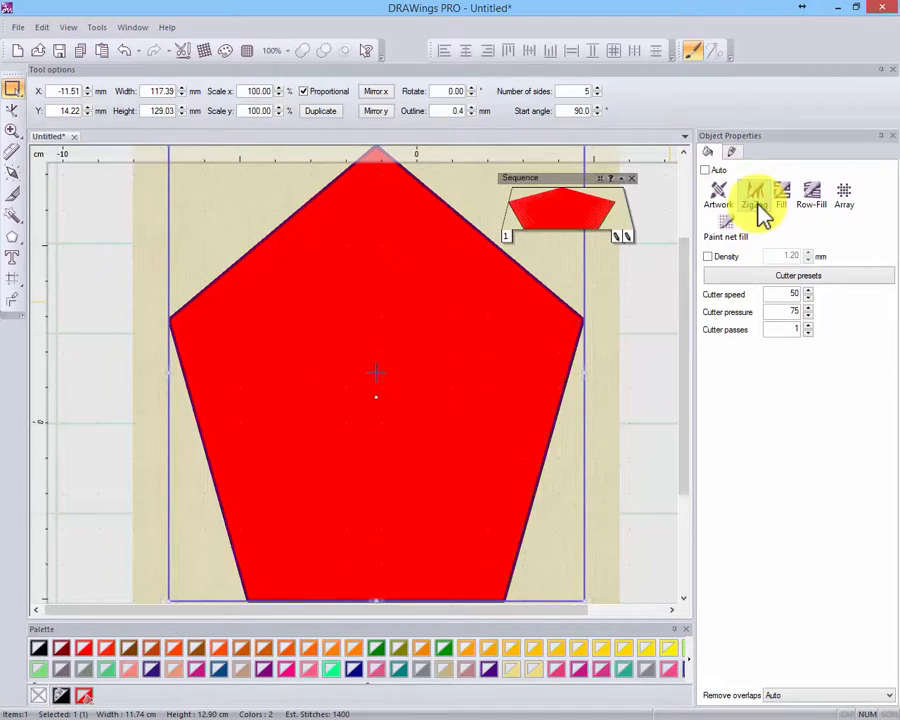
left_click(730, 257)
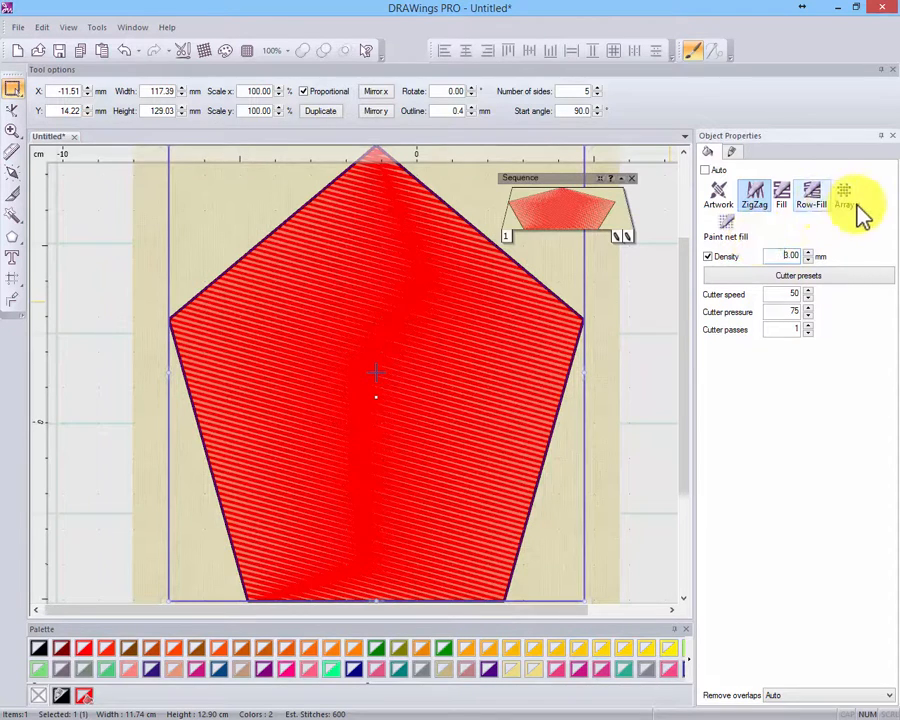
left_click(818, 196)
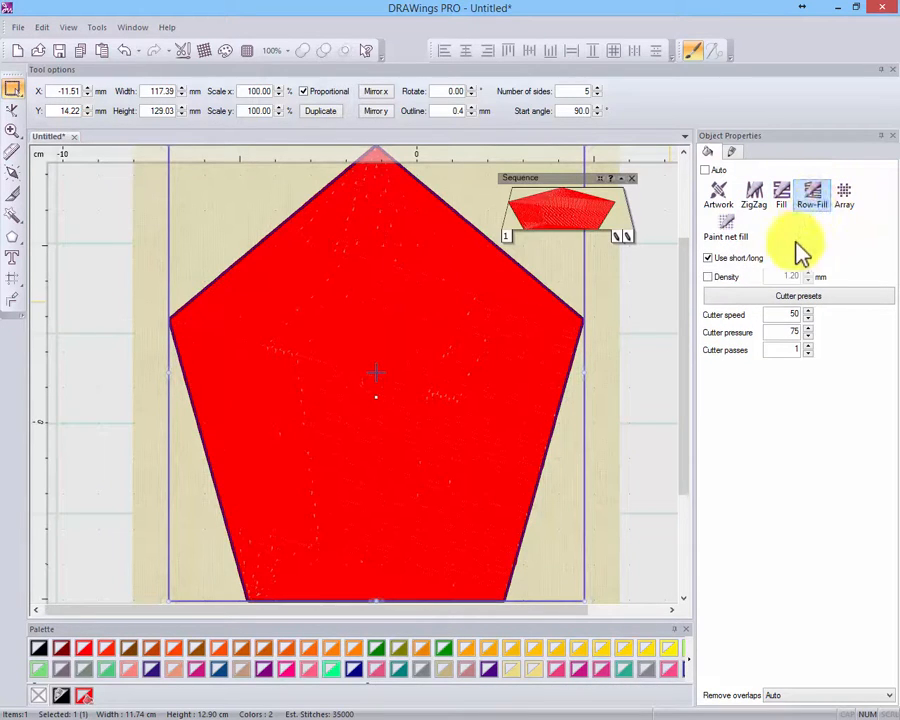
left_click(708, 277)
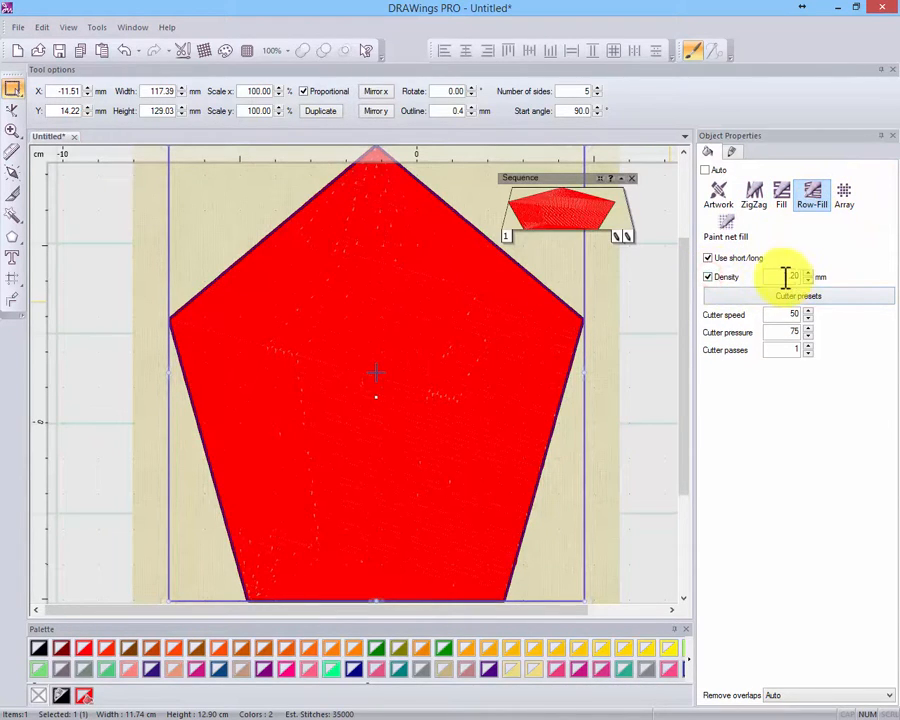
left_click_drag(782, 277, 828, 283)
type("3")
key("Return")
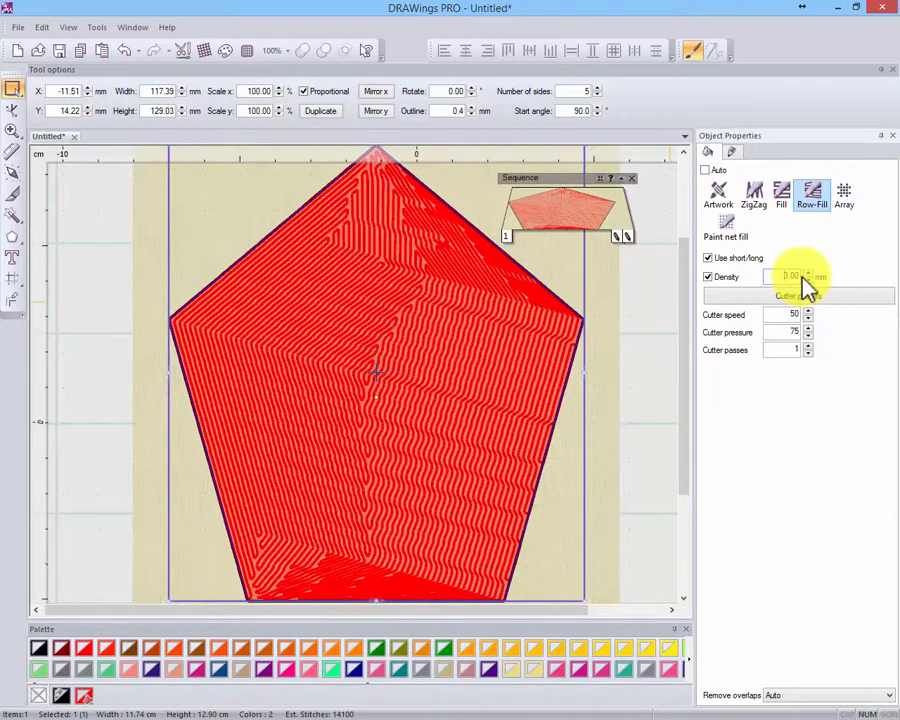
Step: Apply Paint net fill to the pentagon with a cell size of 3.0 mm and an angle of 30°
left_click(733, 236)
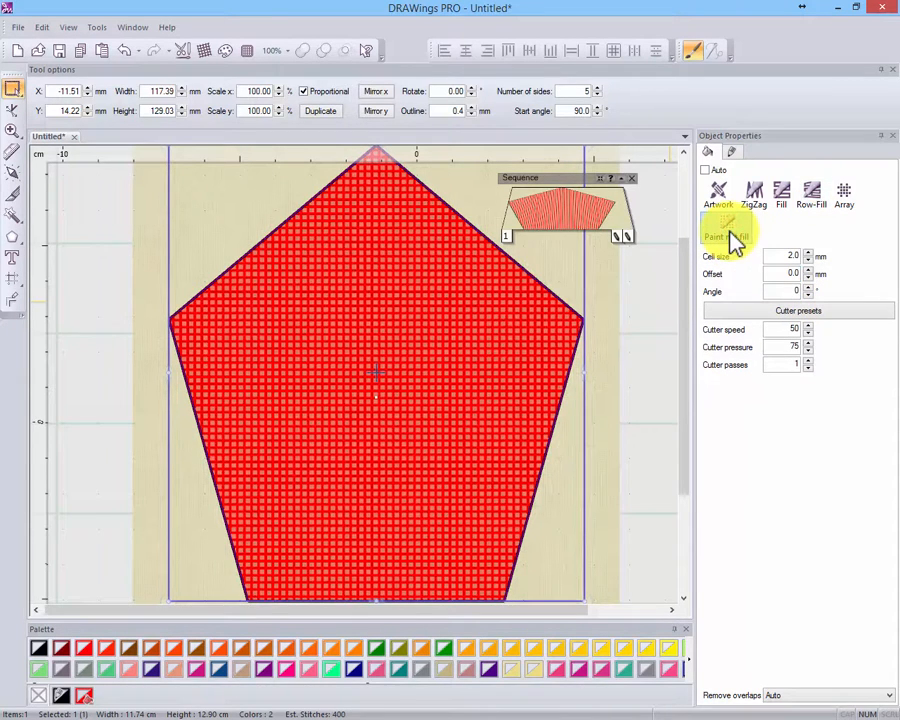
left_click_drag(787, 257, 811, 258)
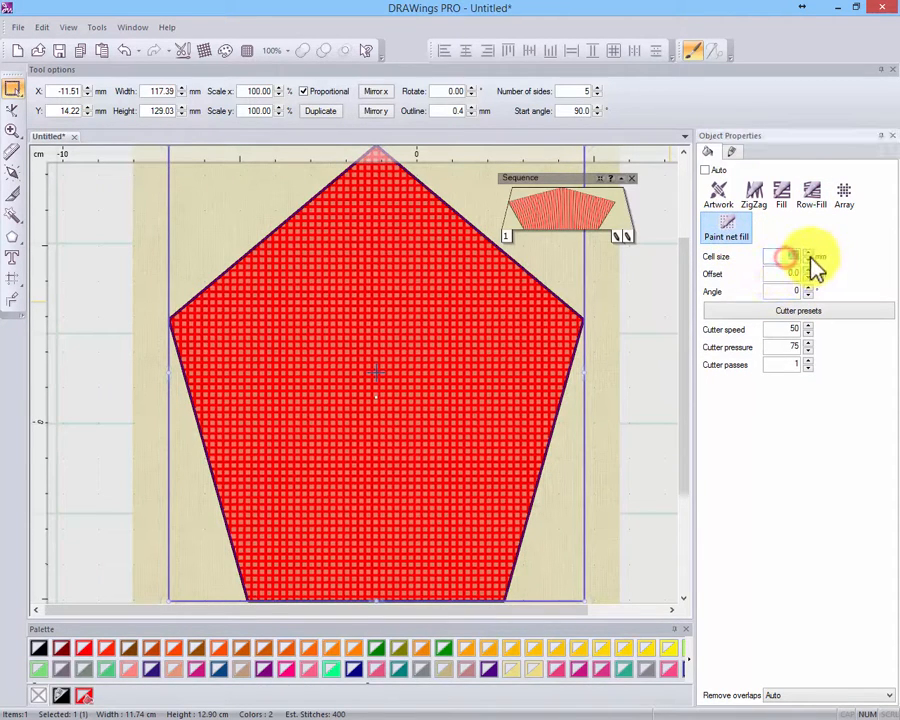
left_click(811, 254)
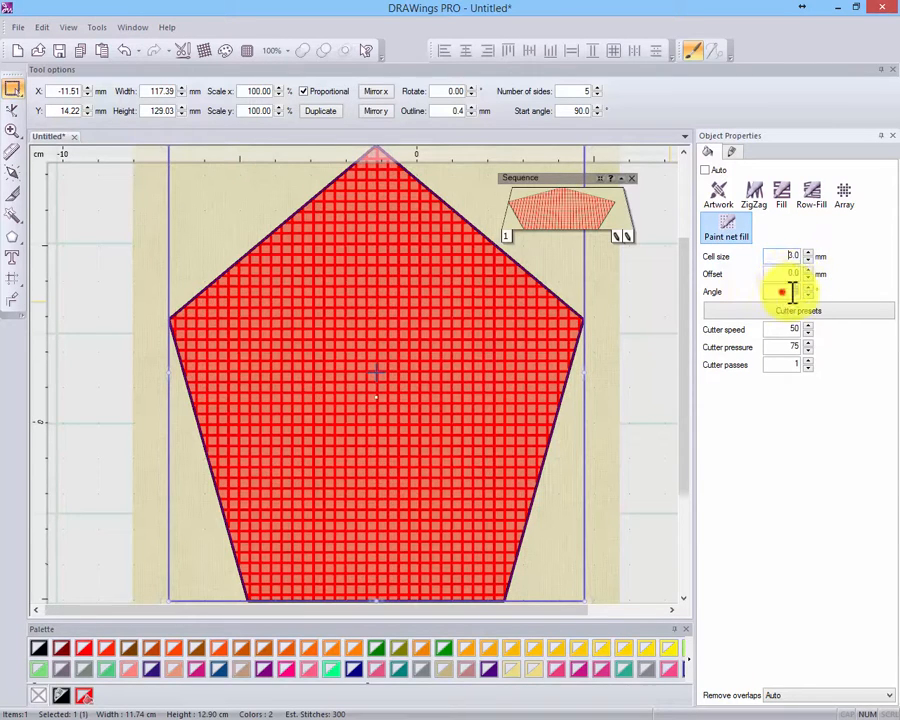
left_click(806, 288)
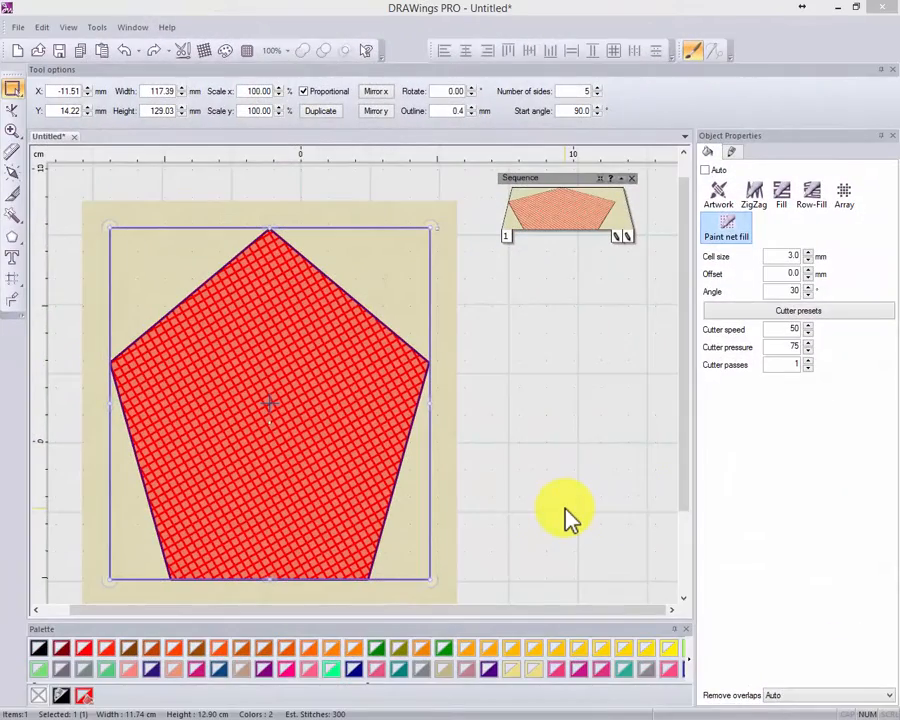
Step: Set the pentagon's outline width to 2 mm with the Line style and inspect the edge up close
left_click(731, 151)
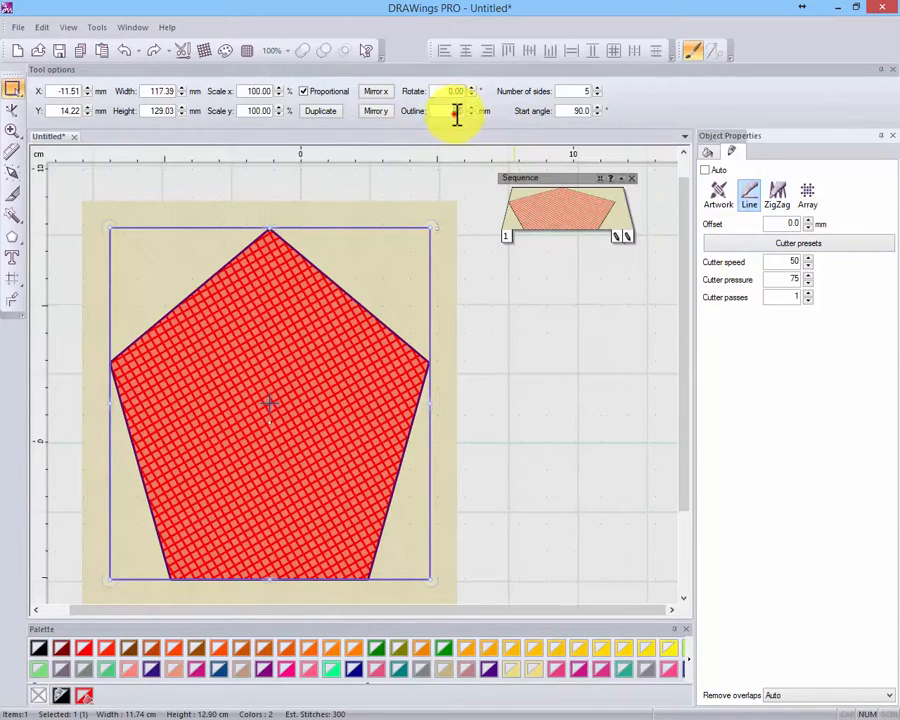
left_click(458, 112)
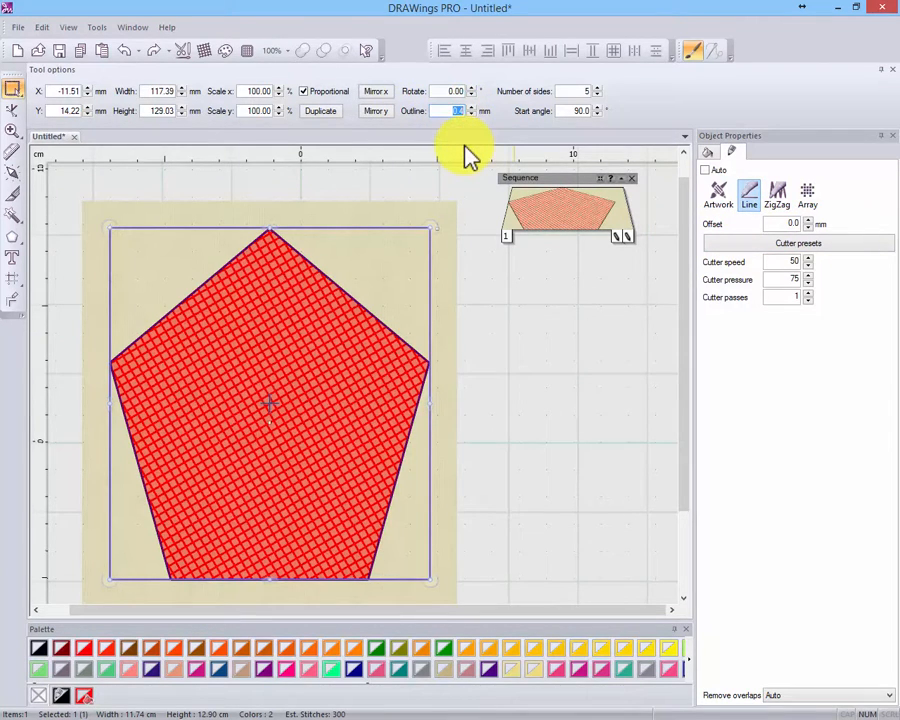
type("2")
key("Return")
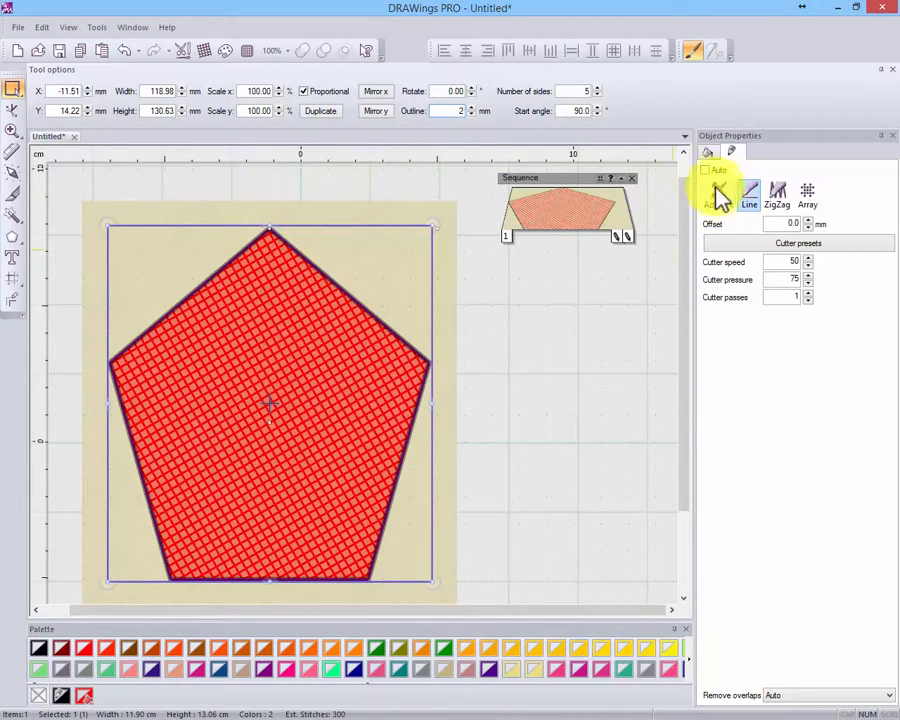
scroll(401, 373, "up", 9)
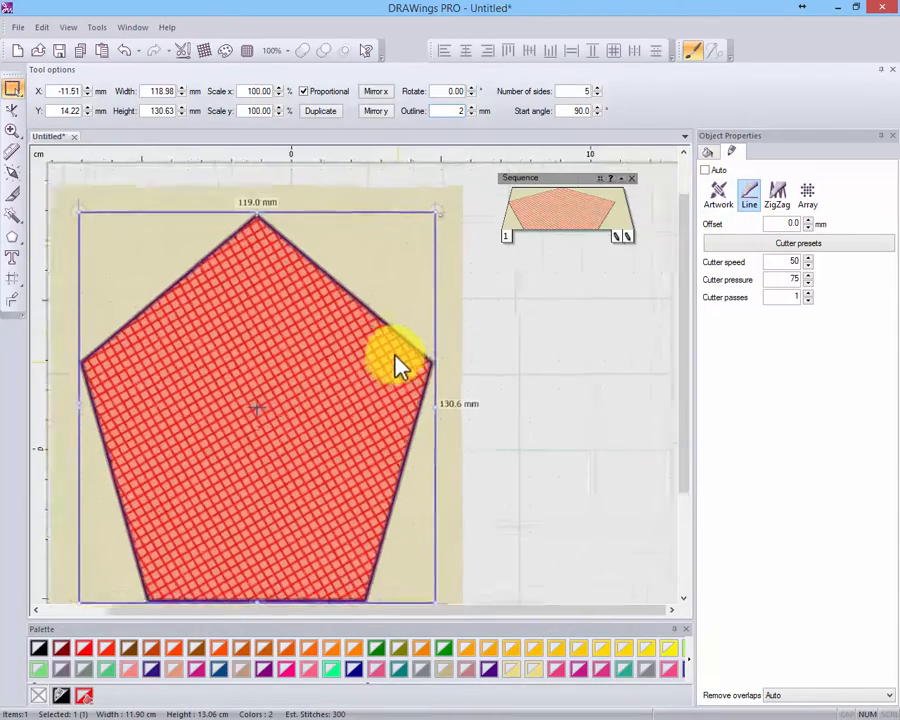
scroll(425, 325, "down", 9)
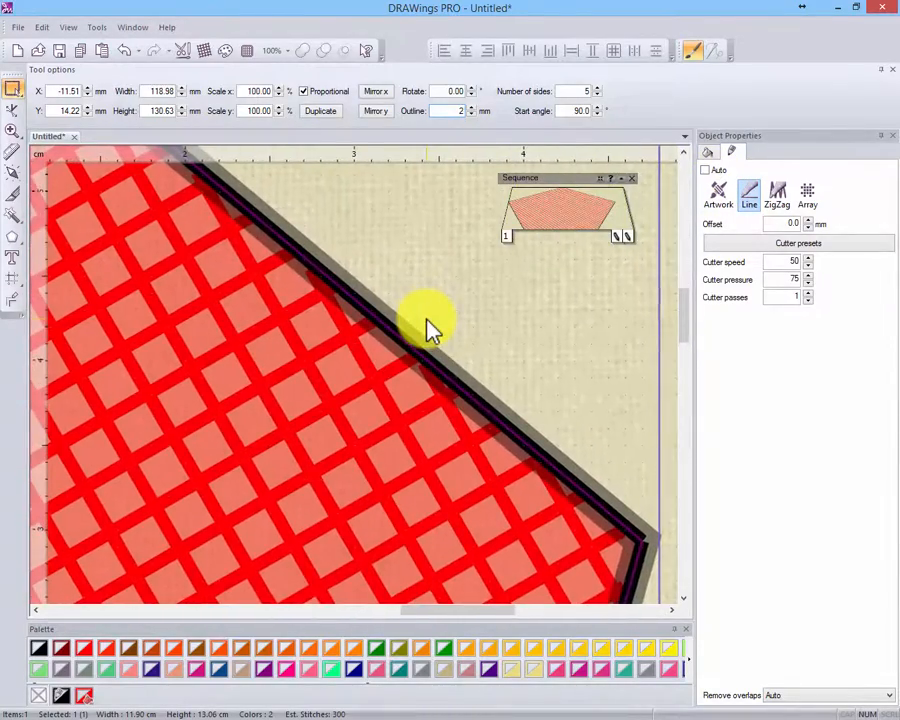
scroll(428, 336, "down", 1)
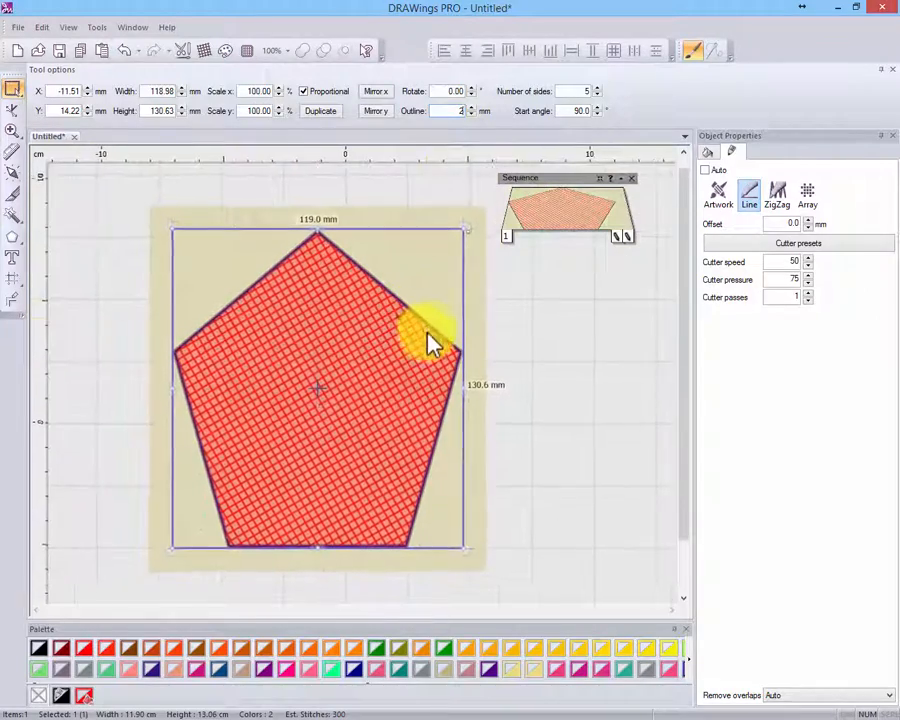
scroll(426, 342, "up", 2)
Step: Apply a ZigZag outline to the pentagon with a custom density of 2 mm and inspect it
left_click(785, 198)
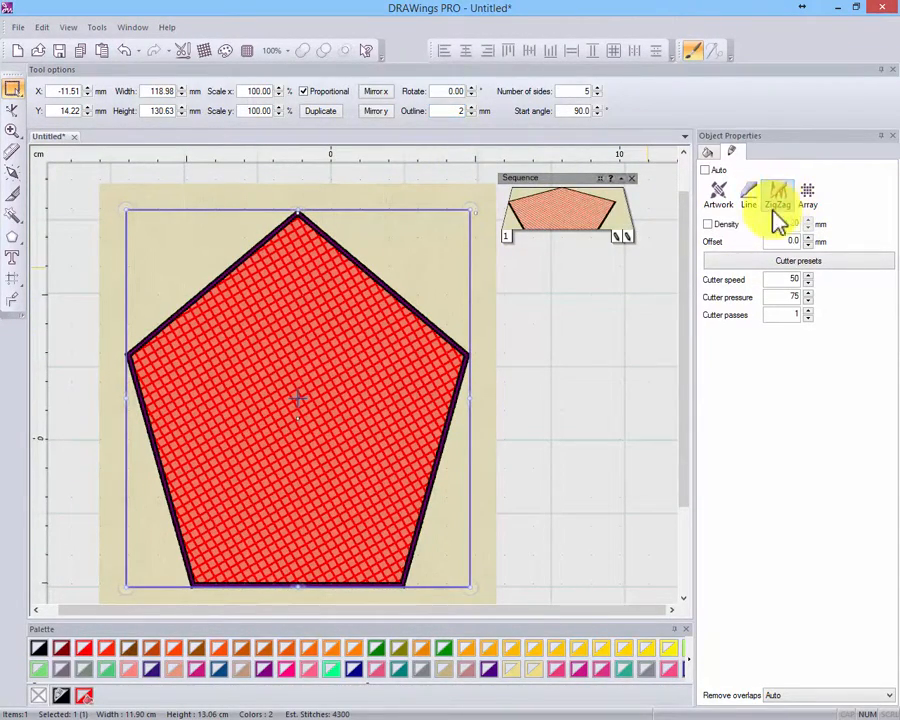
left_click(709, 224)
left_click_drag(777, 227, 893, 260)
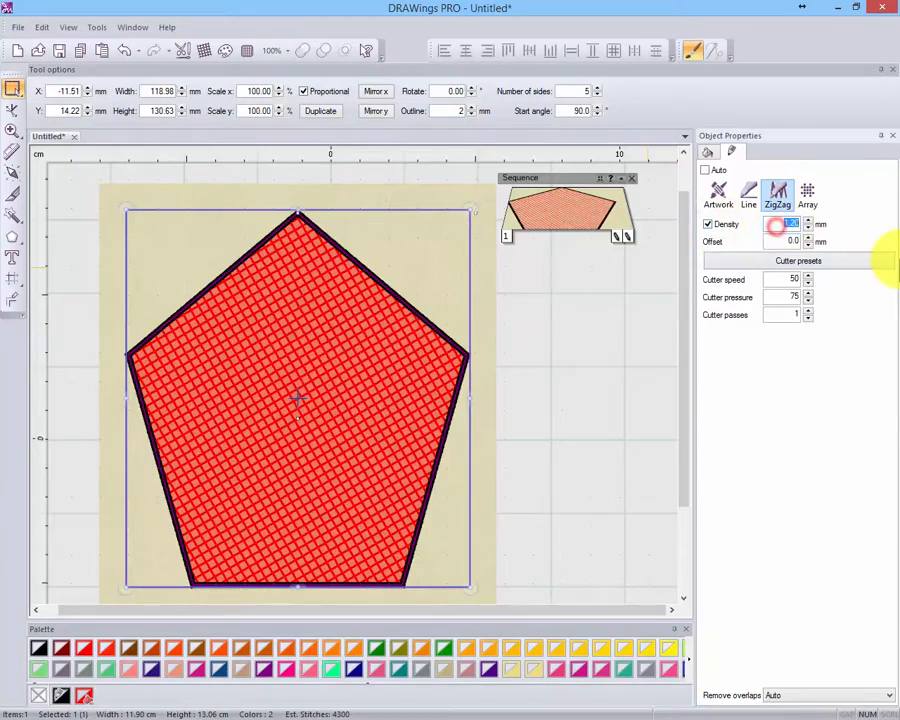
type("2")
key("Return")
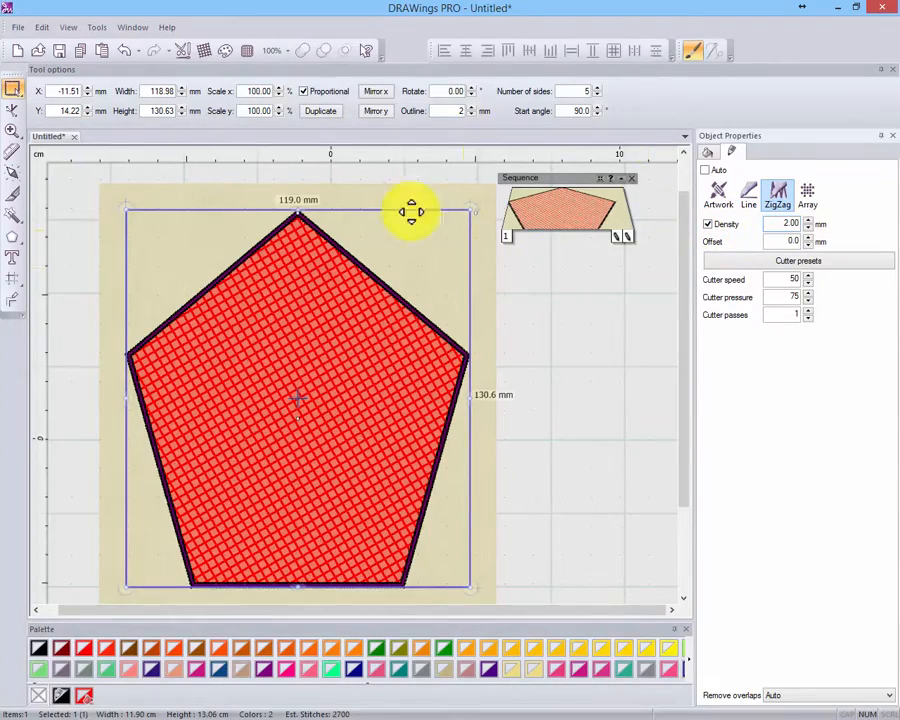
scroll(176, 272, "up", 5)
scroll(205, 305, "up", 2)
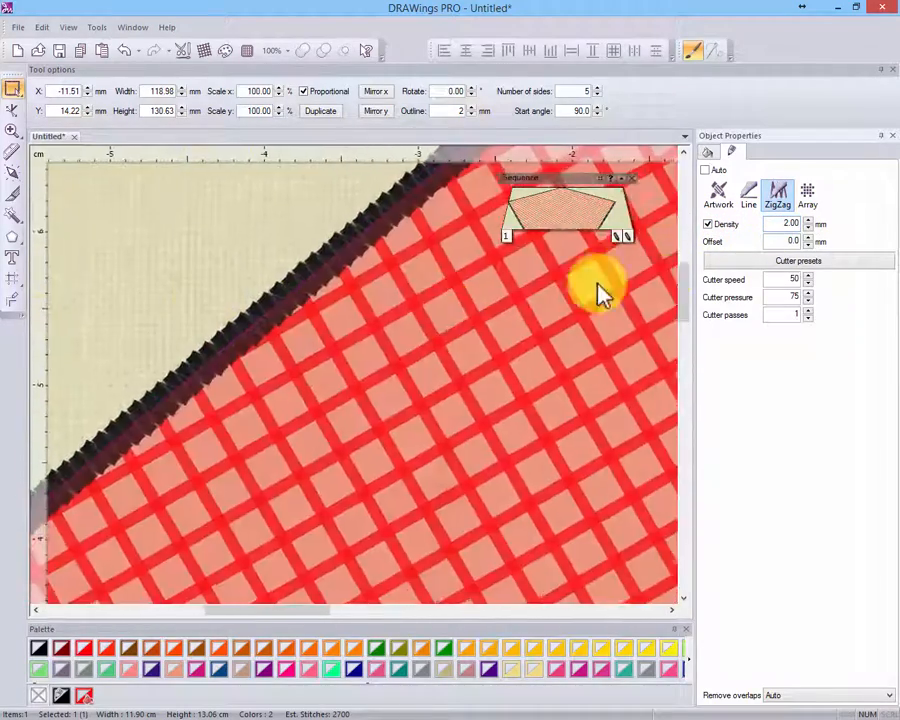
Step: Set the ZigZag outline's density to 3 mm and check the entire pentagon
double_click(785, 222)
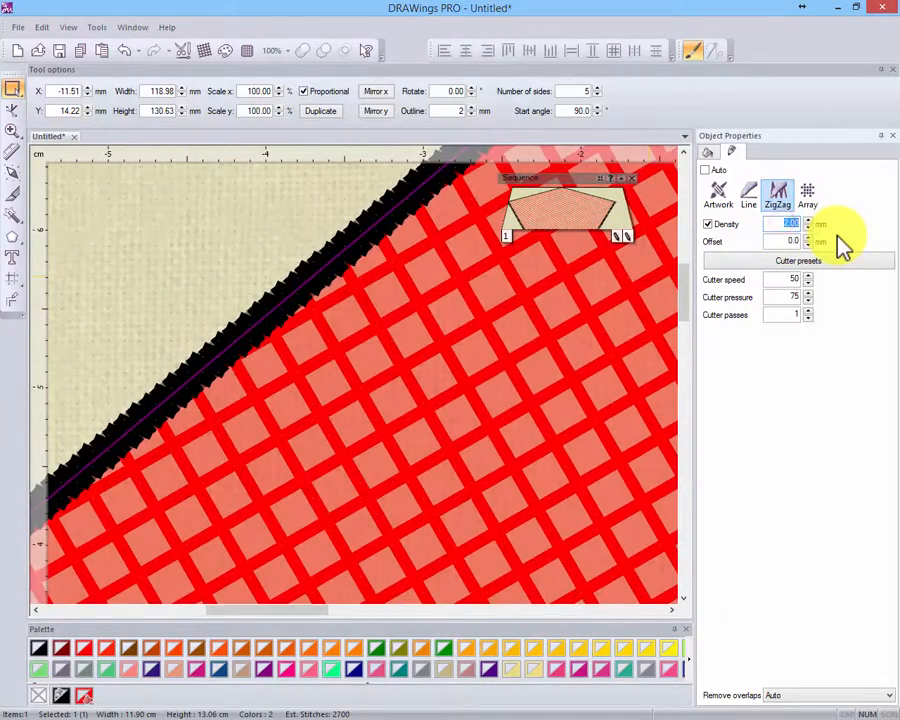
type("3")
key("Return")
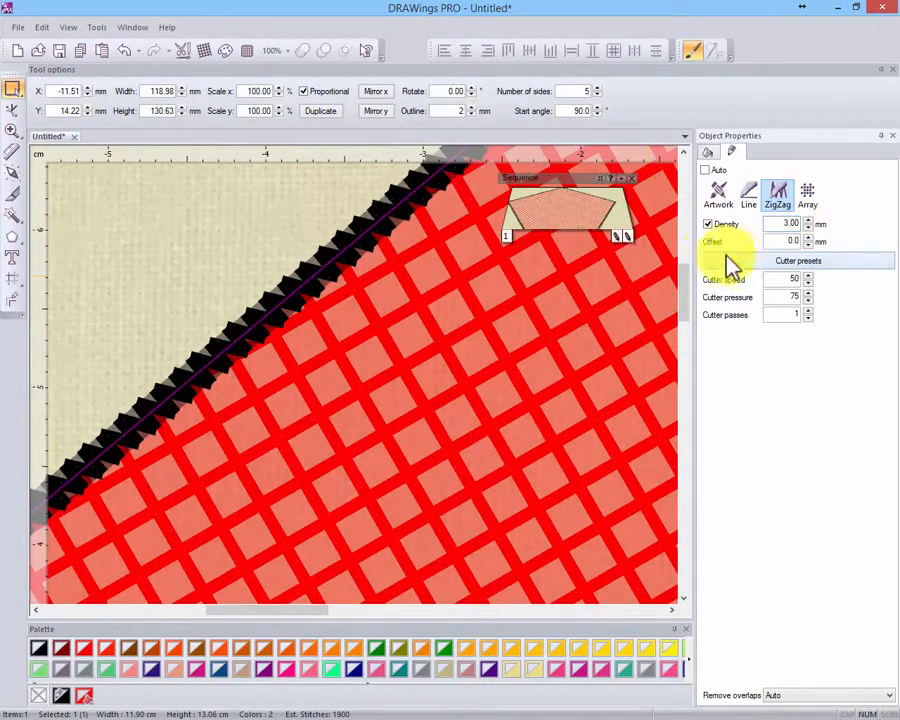
scroll(232, 246, "down", 1)
scroll(151, 241, "down", 4)
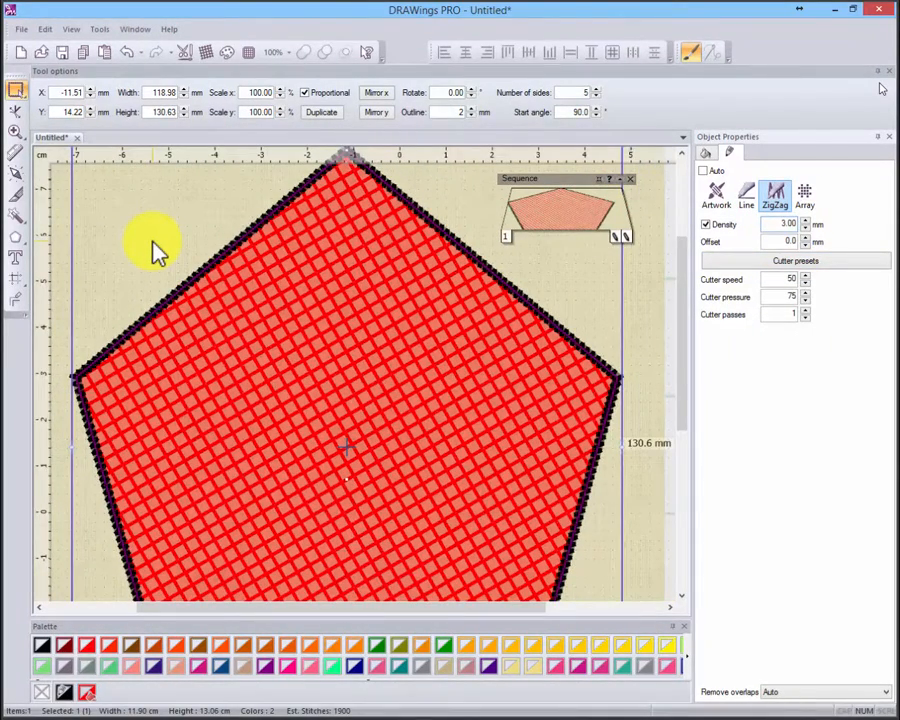
scroll(153, 245, "down", 2)
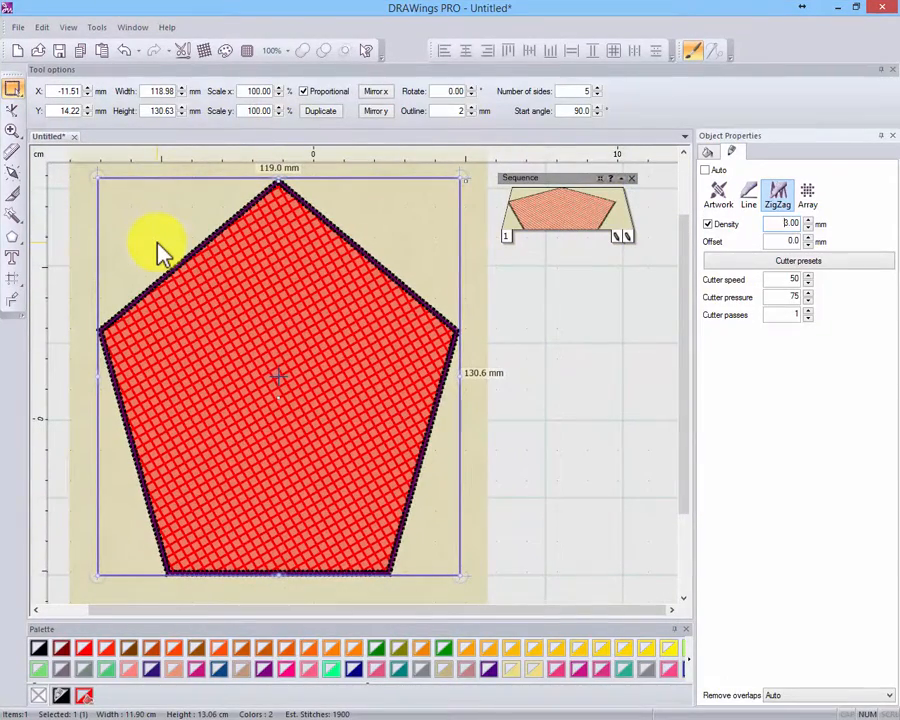
Step: Start exporting the pentagon to a cutter and connect to the cutter type beside Artistic edge USB
left_click(18, 27)
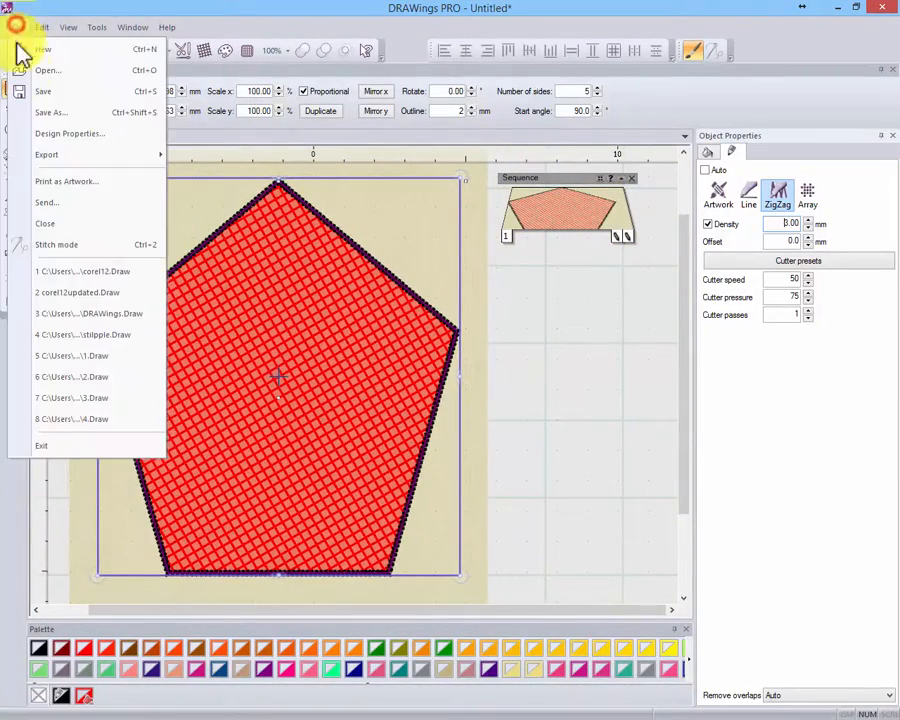
mouse_move(88, 156)
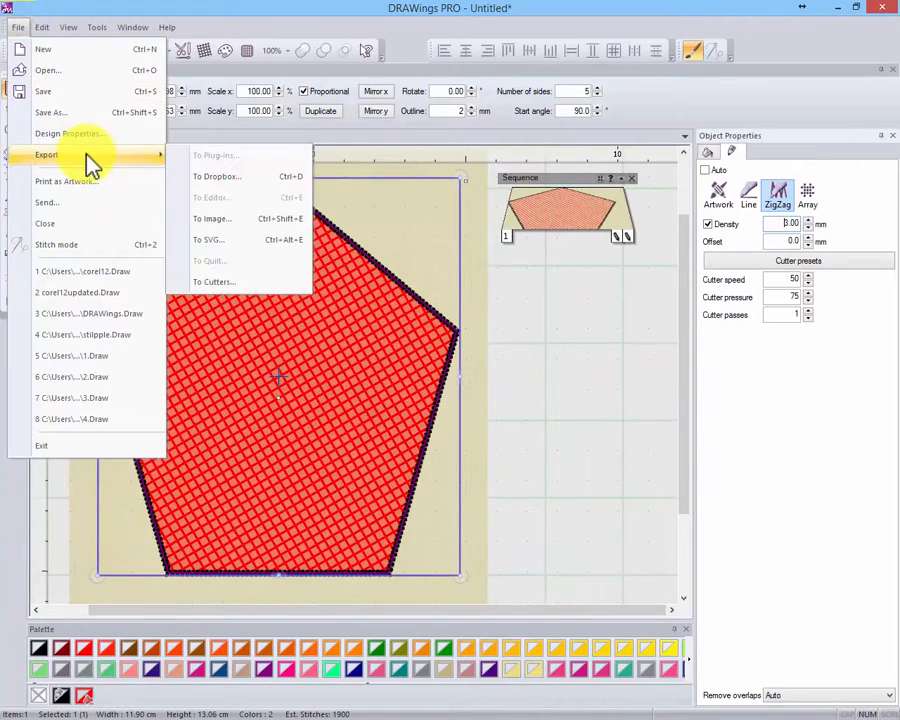
left_click(240, 285)
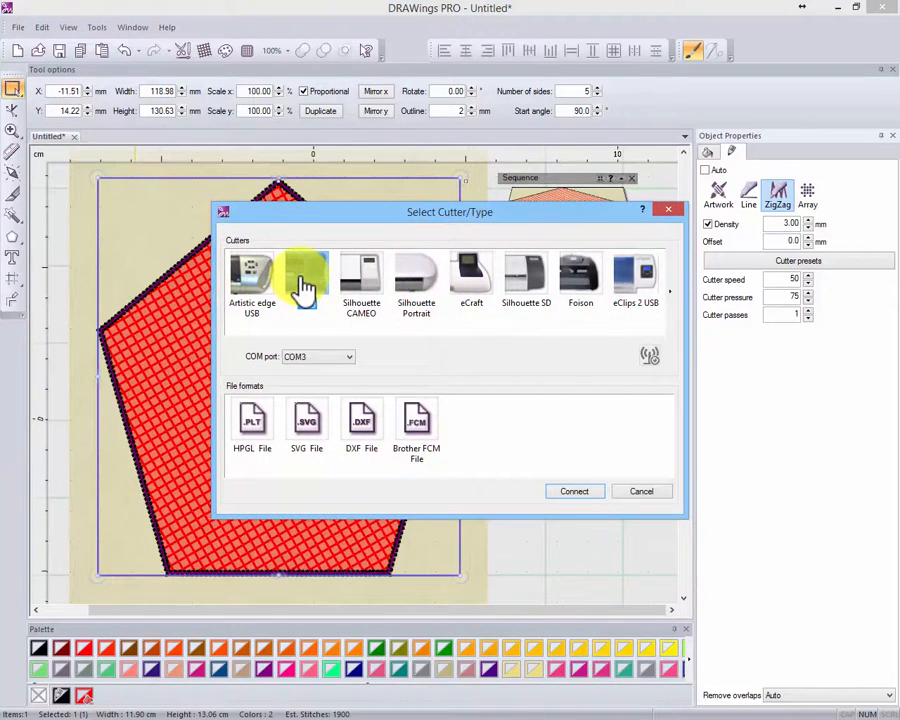
left_click(569, 491)
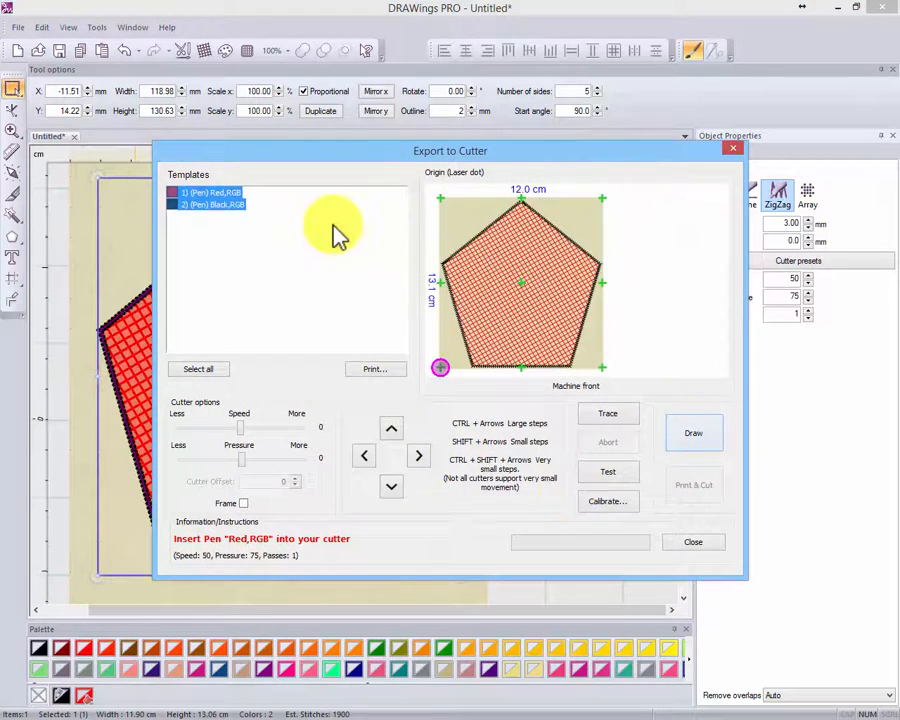
Step: Preview the red pen and black pen templates separately, and close the cutter export without drawing
left_click(332, 224)
left_click(238, 195)
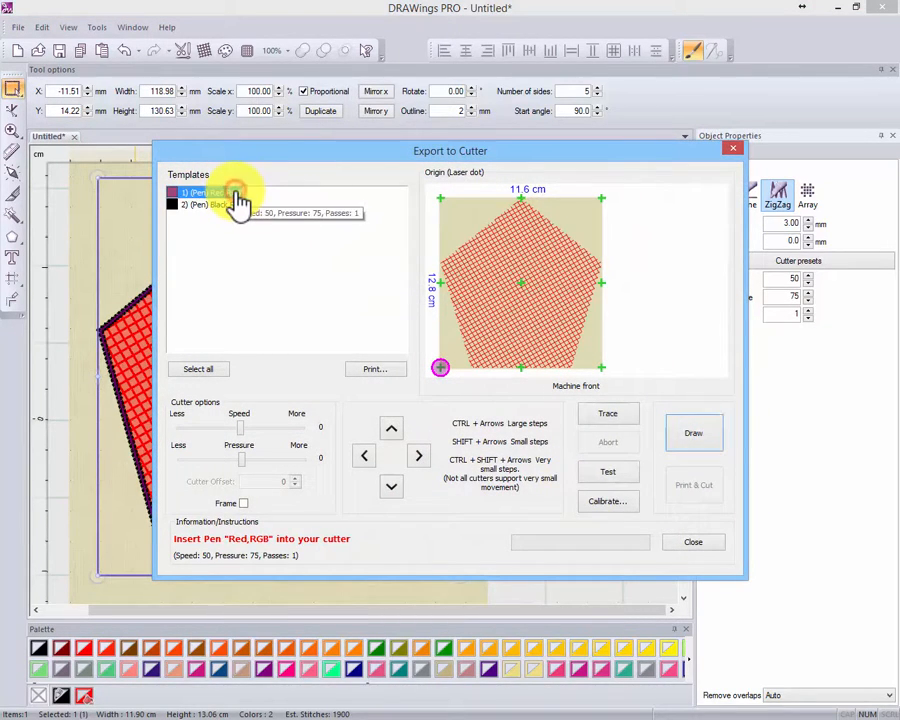
left_click(229, 205)
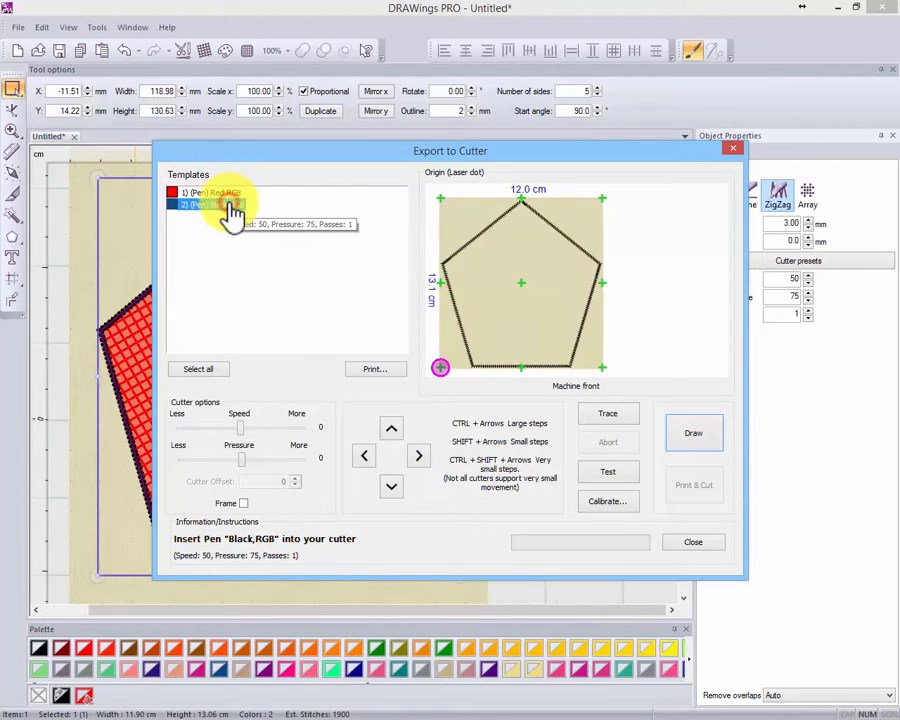
left_click(716, 540)
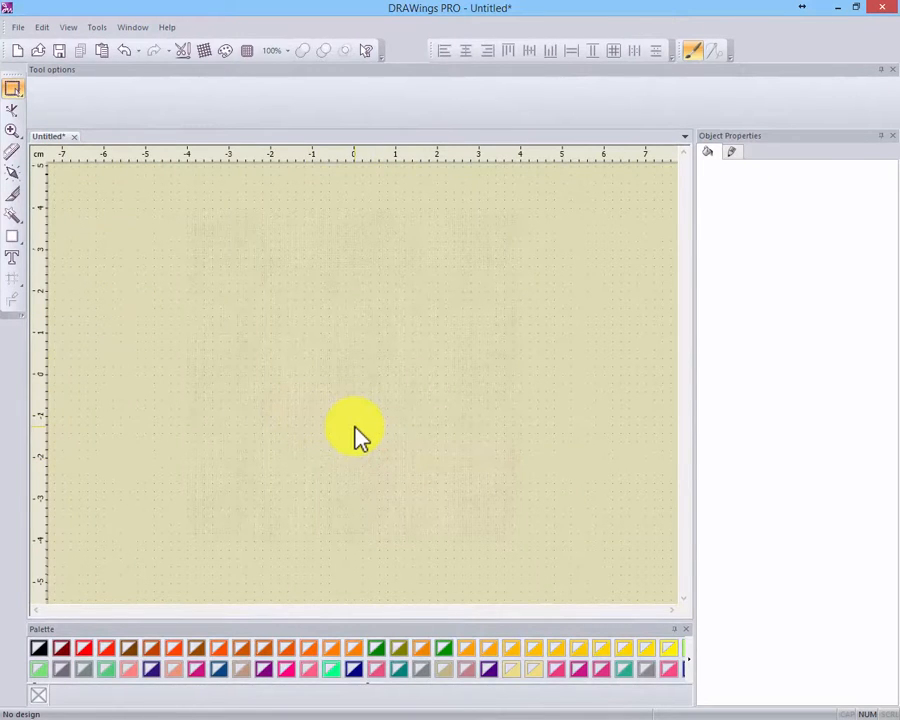
Step: Write the text "Paint" on the empty work area with the Text tool
left_click(13, 257)
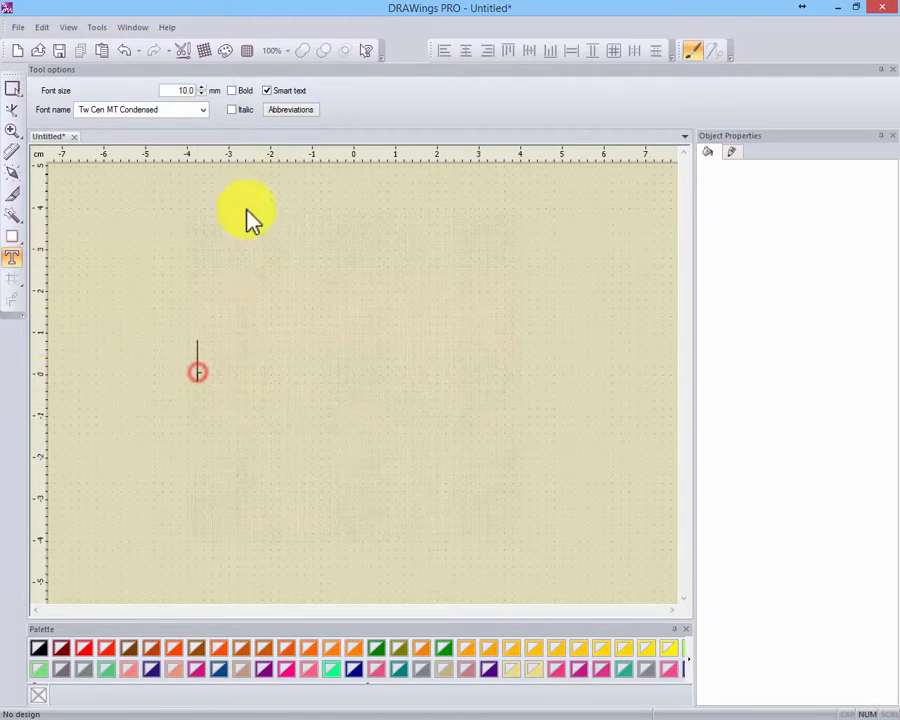
left_click(172, 113)
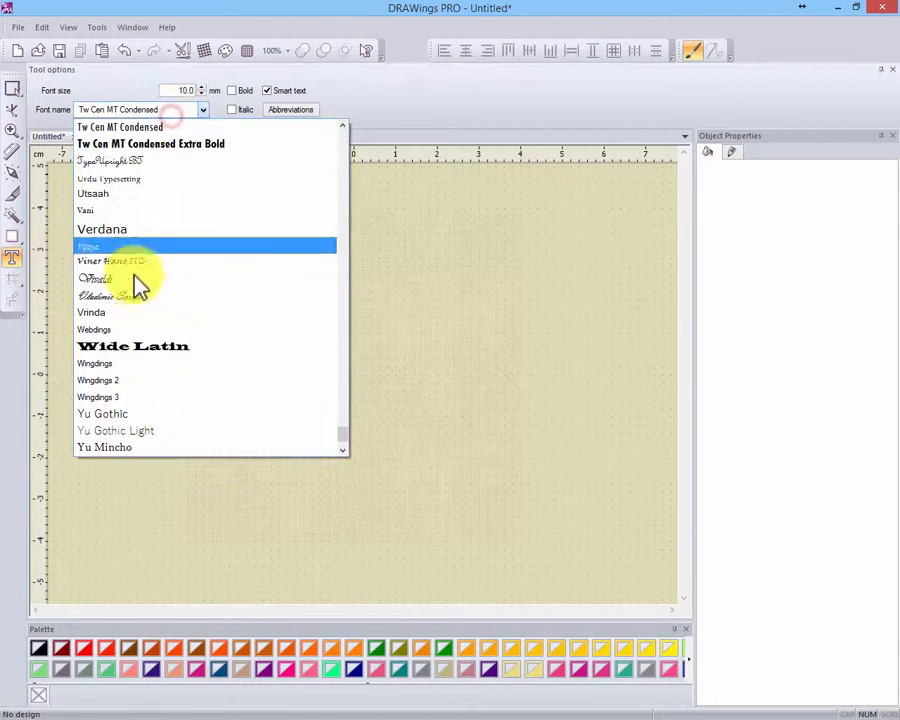
left_click(145, 347)
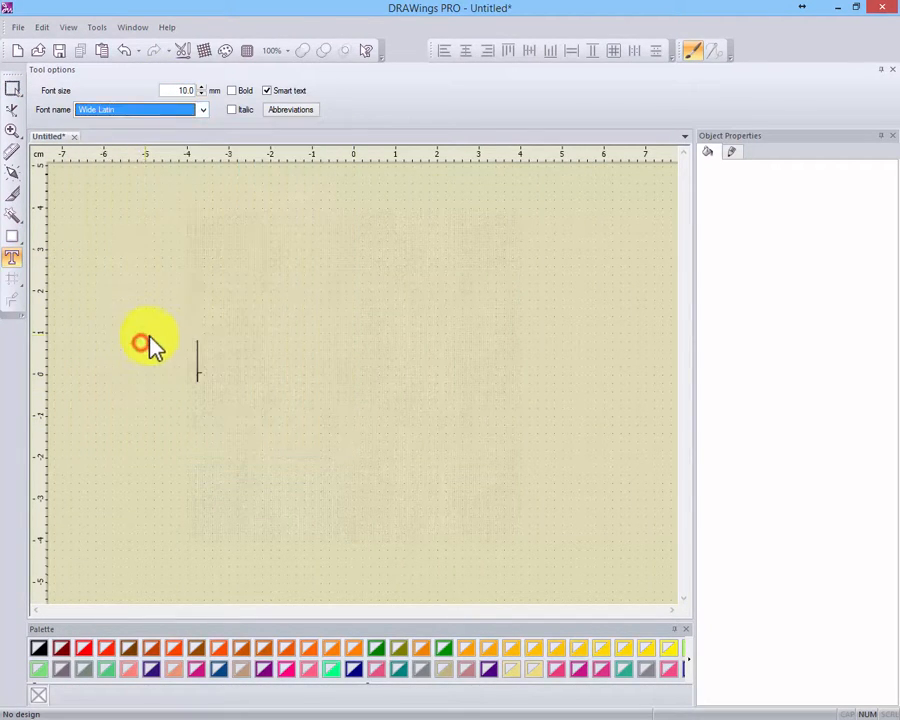
scroll(233, 394, "up", 3)
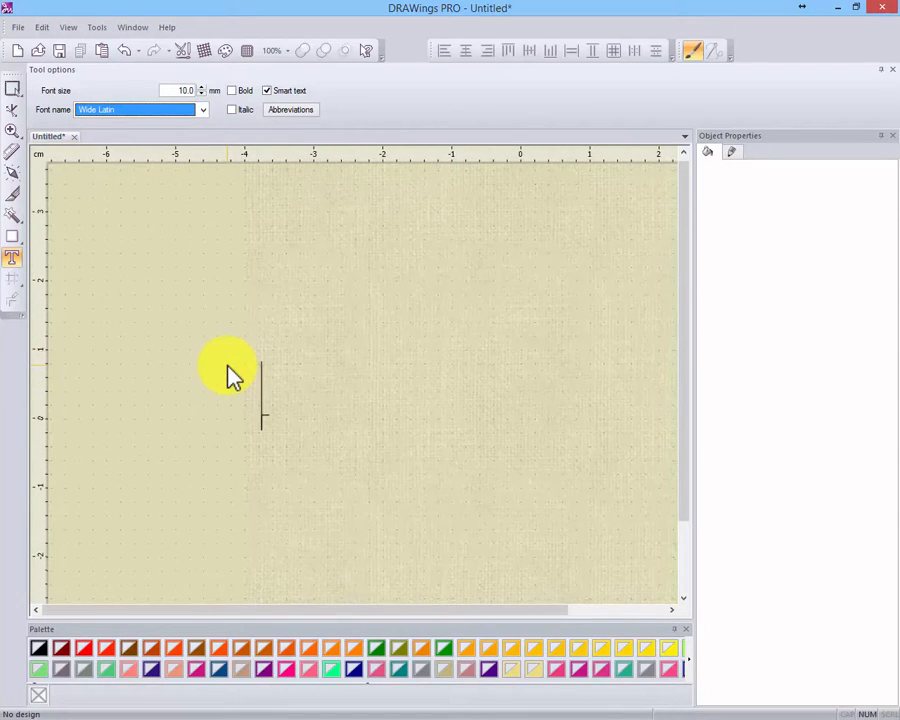
type("aint")
left_click(311, 383)
type("P")
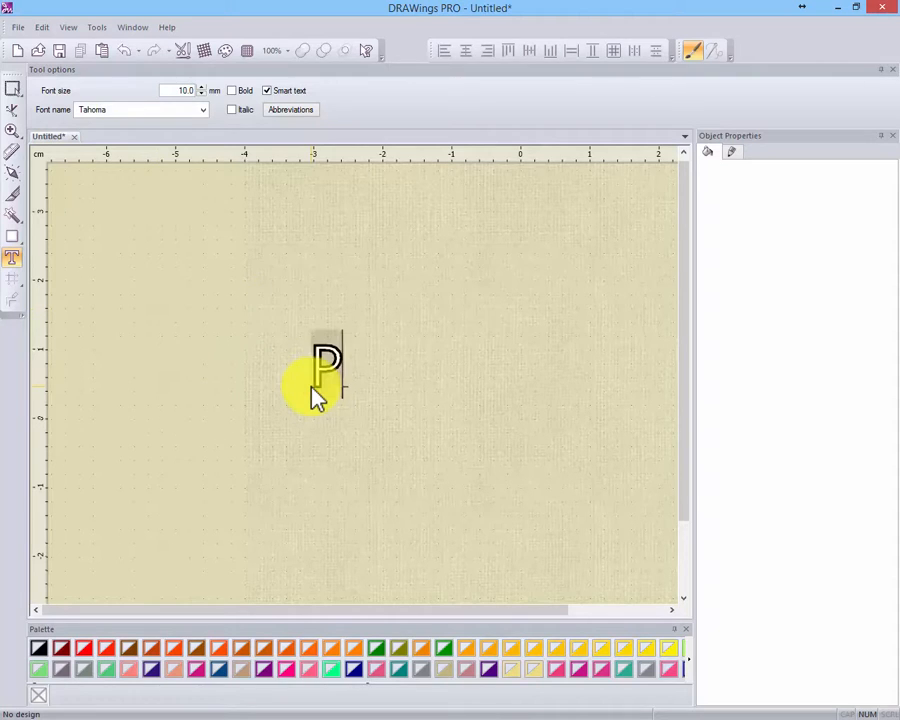
type("aint")
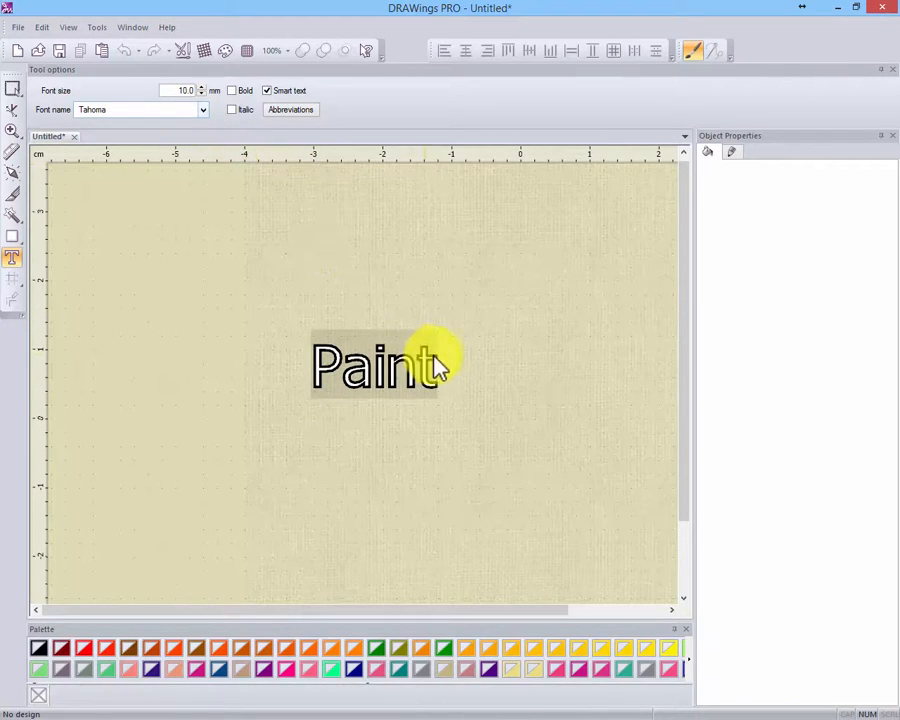
Step: Change the font of the "Paint" text to Segoe UI Black and make it bold and italic
mouse_move(438, 366)
left_mouse_down()
mouse_move(346, 372)
mouse_move(305, 340)
left_mouse_up()
left_click(190, 110)
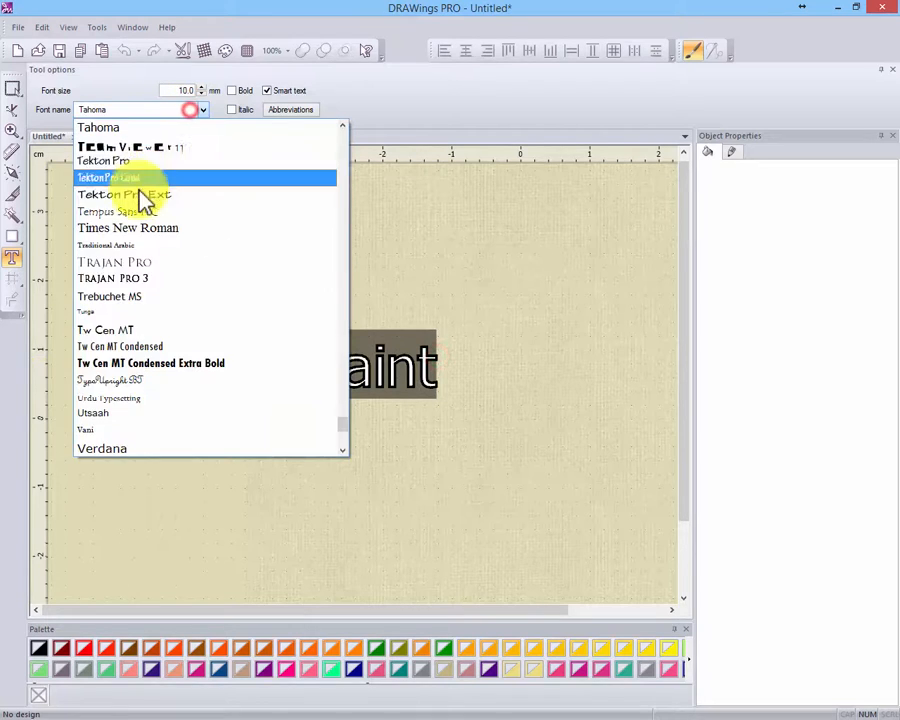
scroll(145, 200, "up", 8)
scroll(152, 248, "up", 3)
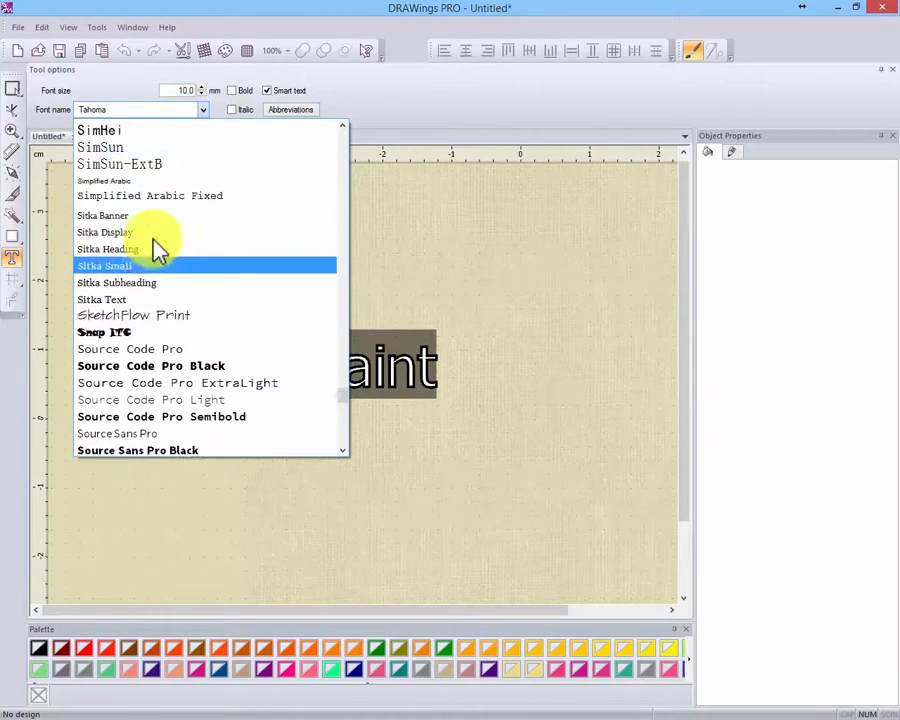
scroll(155, 248, "up", 7)
left_click(144, 311)
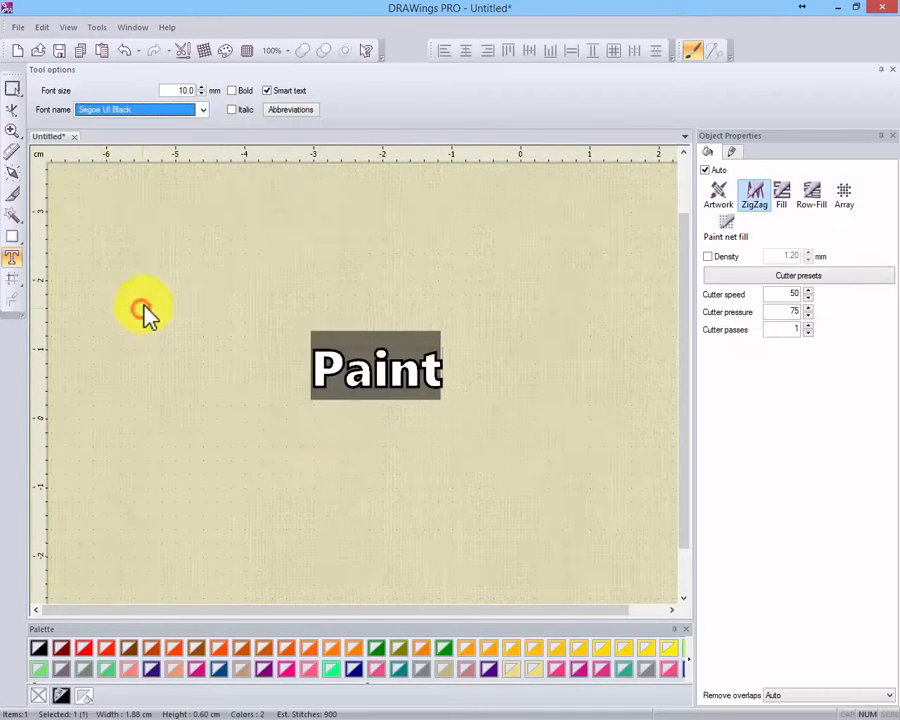
left_click(233, 91)
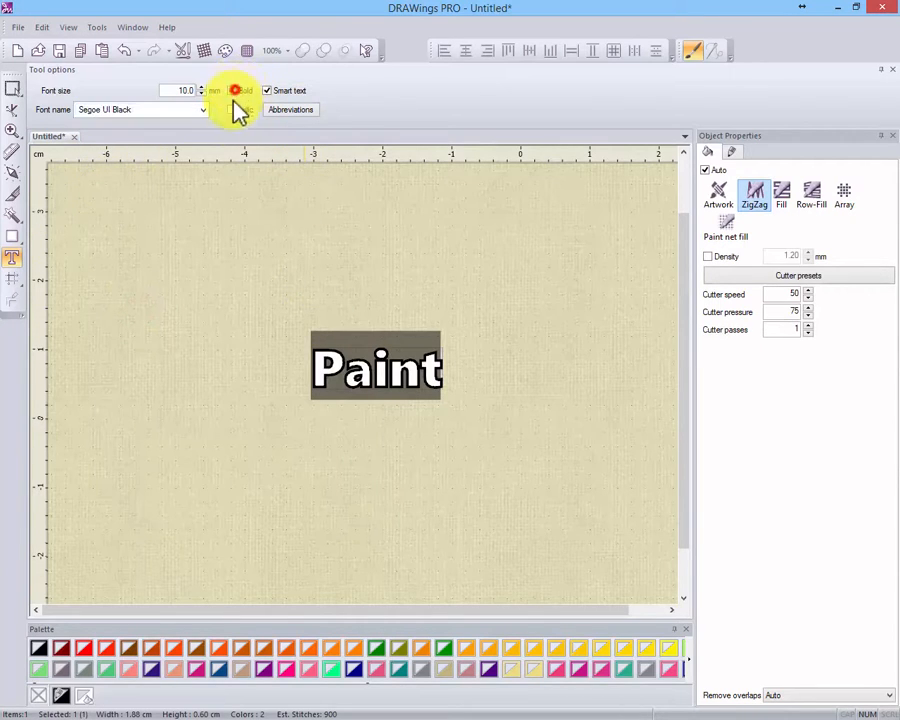
left_click(232, 110)
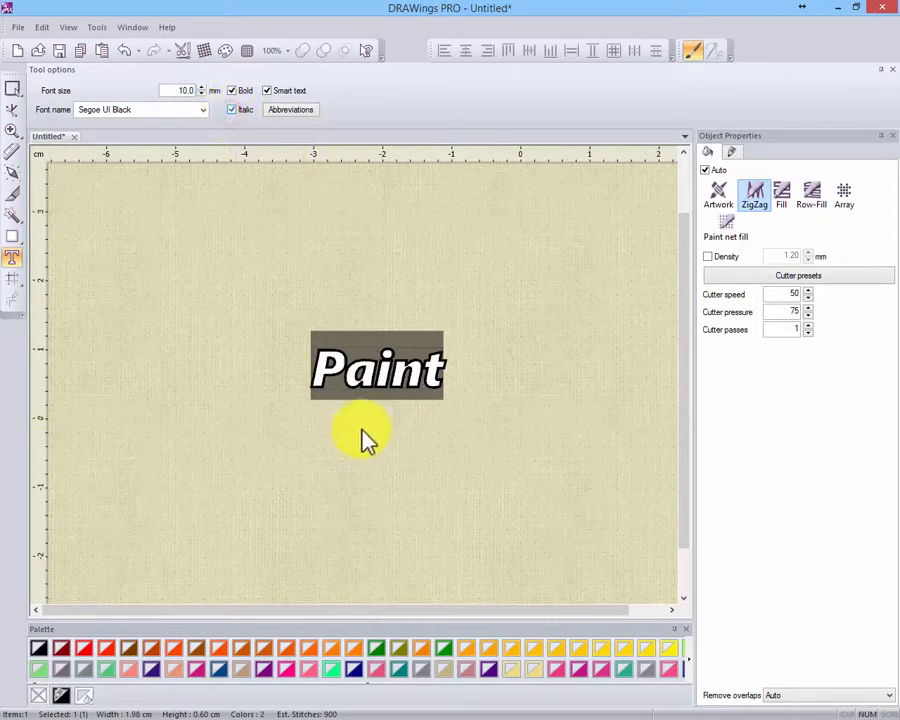
Step: Finish editing the "Paint" text and remove its fill colour
left_click(12, 88)
left_click(466, 366)
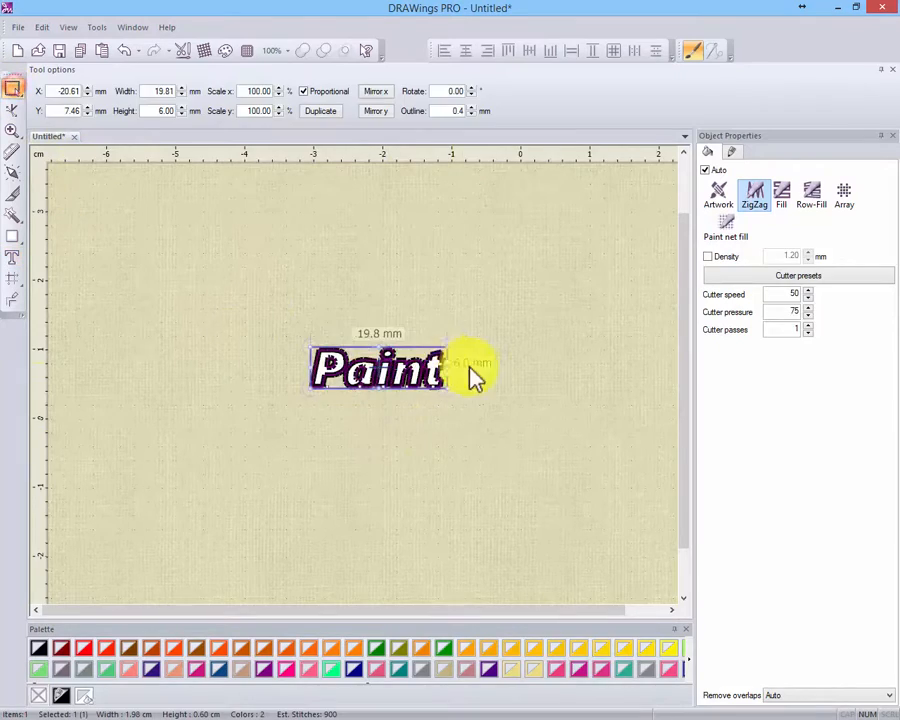
scroll(380, 385, "up", 4)
scroll(410, 398, "down", 1)
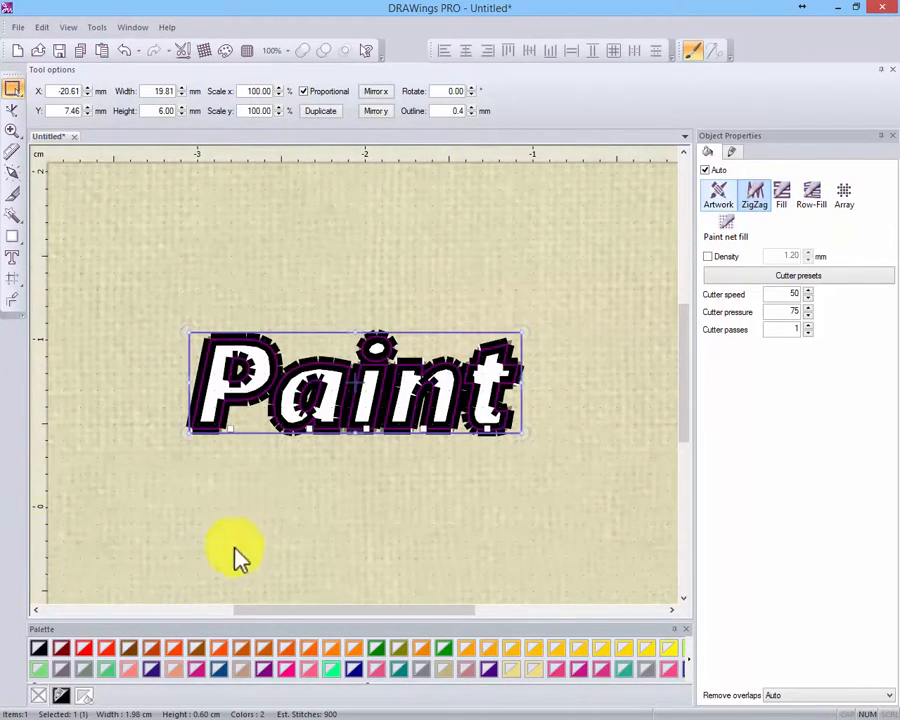
left_click(40, 696)
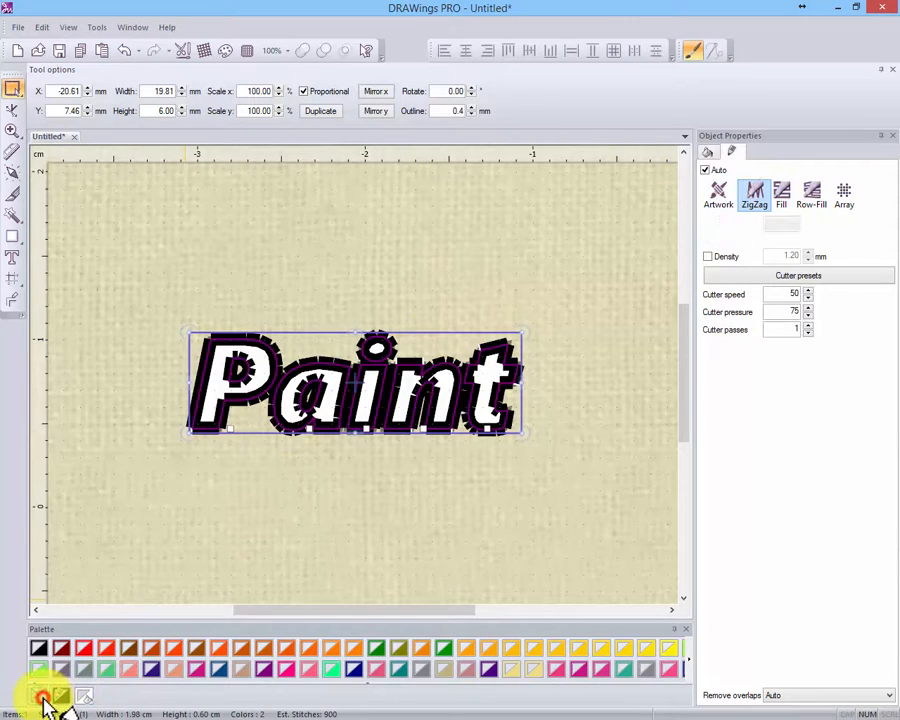
Step: Deselect the "Paint" lettering to examine its outline without the fill
left_click(370, 518)
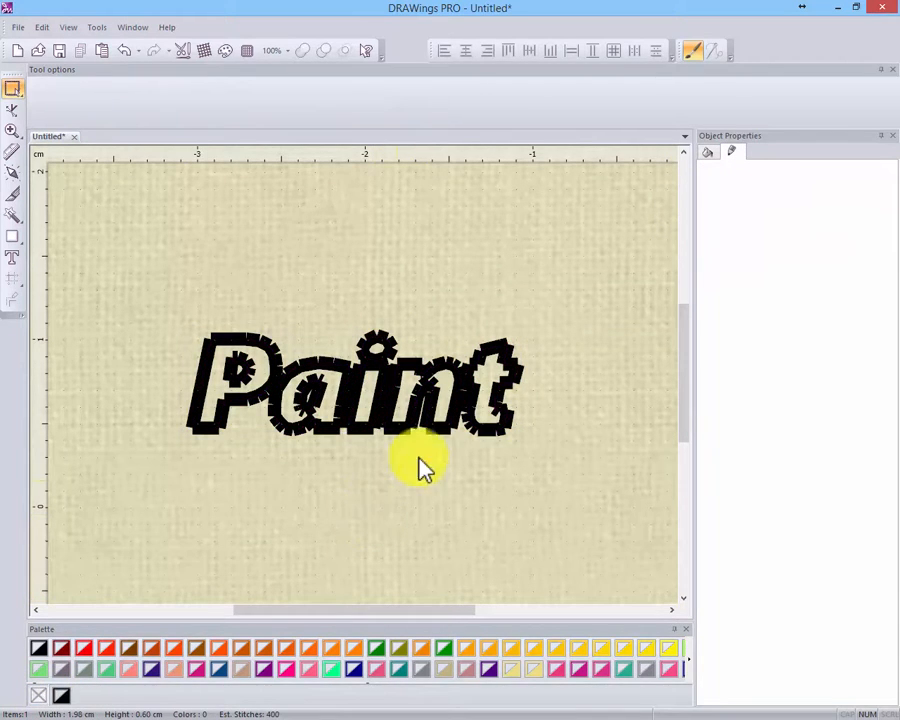
left_click(436, 421)
left_click(285, 290)
scroll(235, 320, "down", 4)
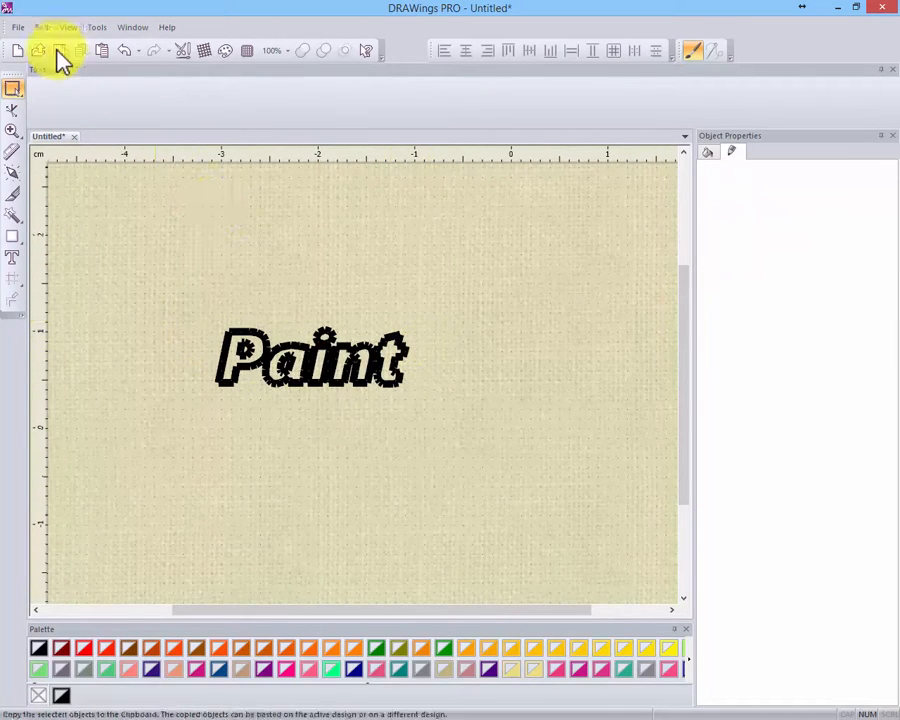
Step: Create a new design with only the Paint technique, importing the sample artwork file ASC-00000.cmx and keeping its colours
left_click(16, 52)
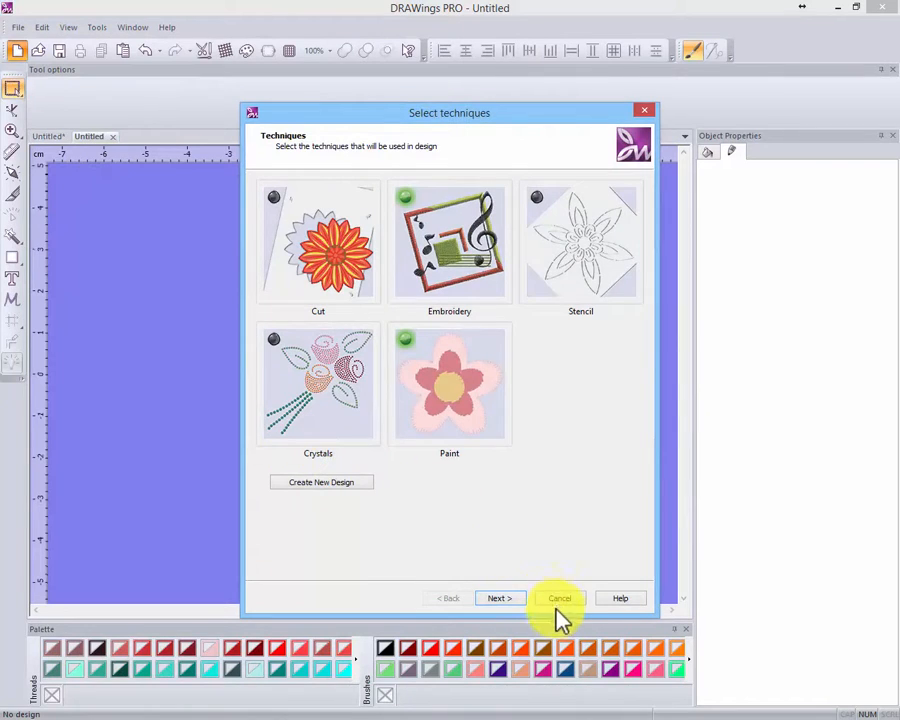
left_click(445, 246)
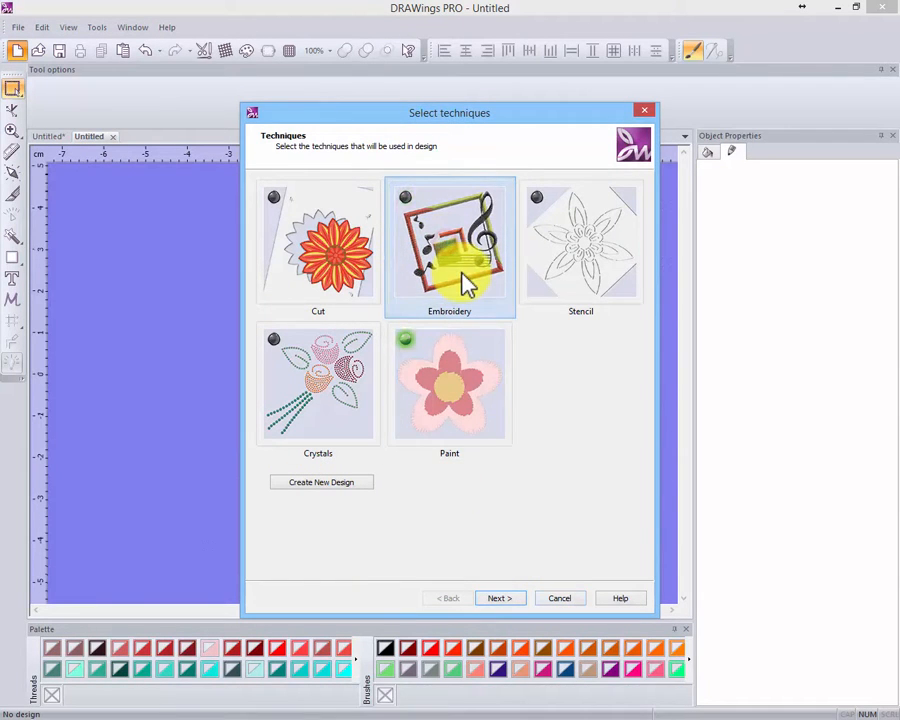
left_click(512, 600)
left_click(512, 600)
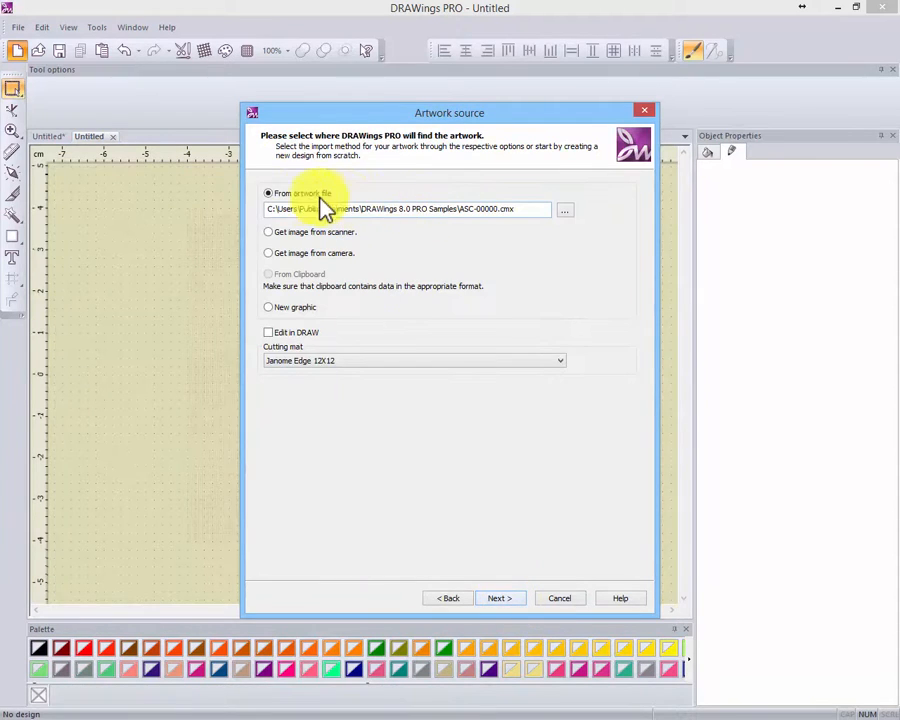
left_click(296, 193)
left_click(500, 598)
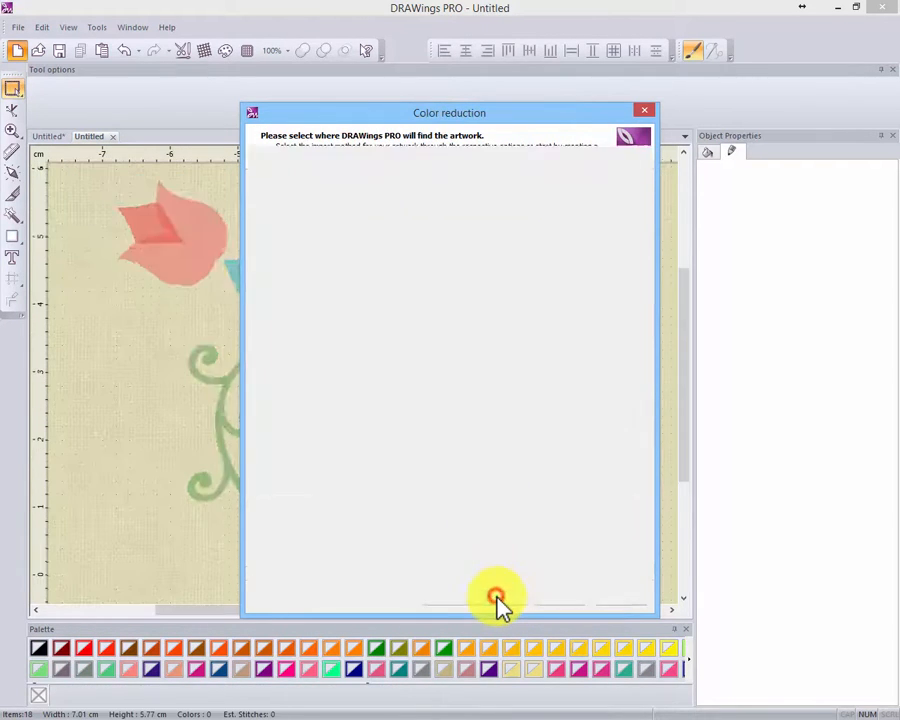
left_click(498, 597)
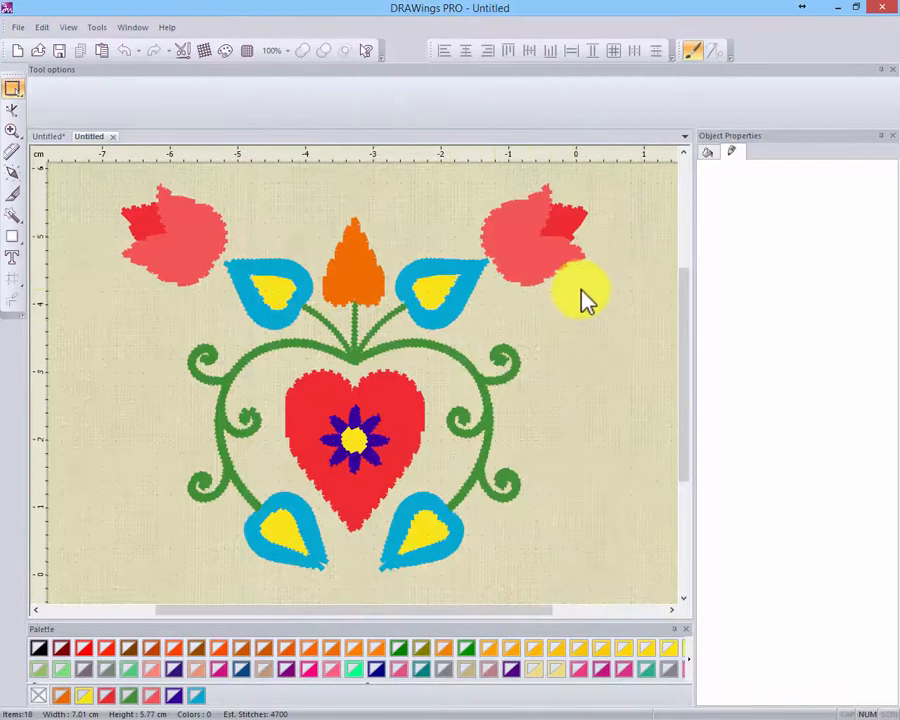
Step: Change the large pink petals of both tulips to the Row-Fill type
left_click(541, 277)
left_click(208, 240)
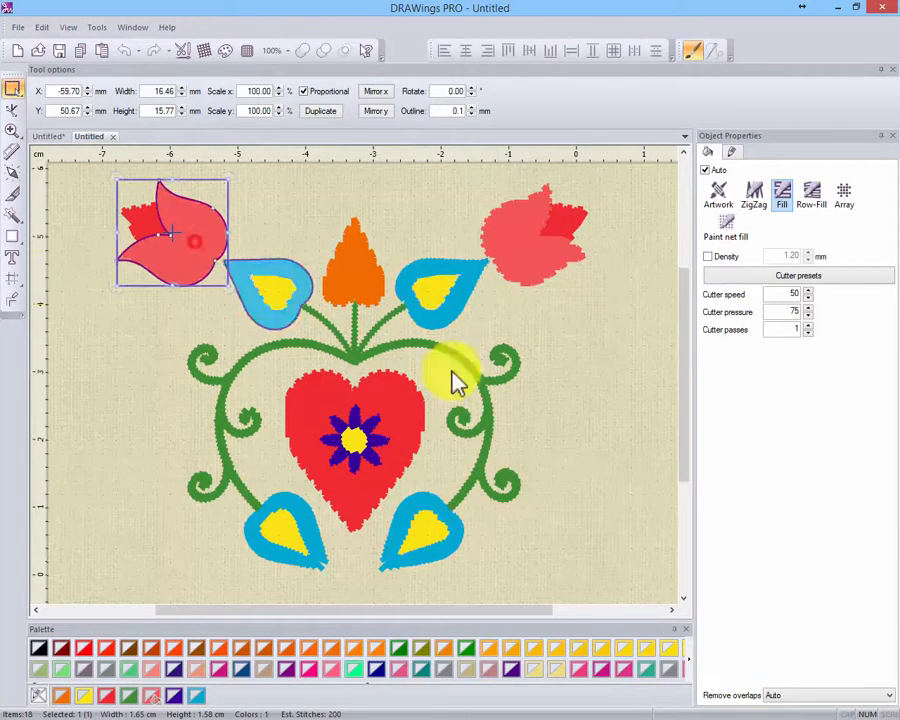
left_click(812, 193)
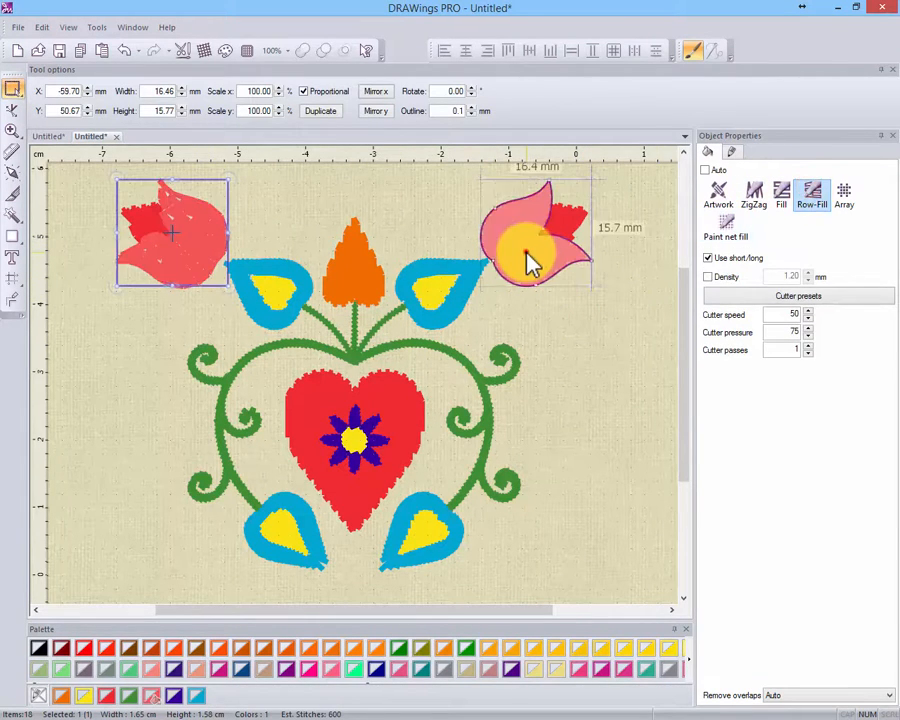
left_click(526, 255)
left_click(812, 193)
left_click(572, 371)
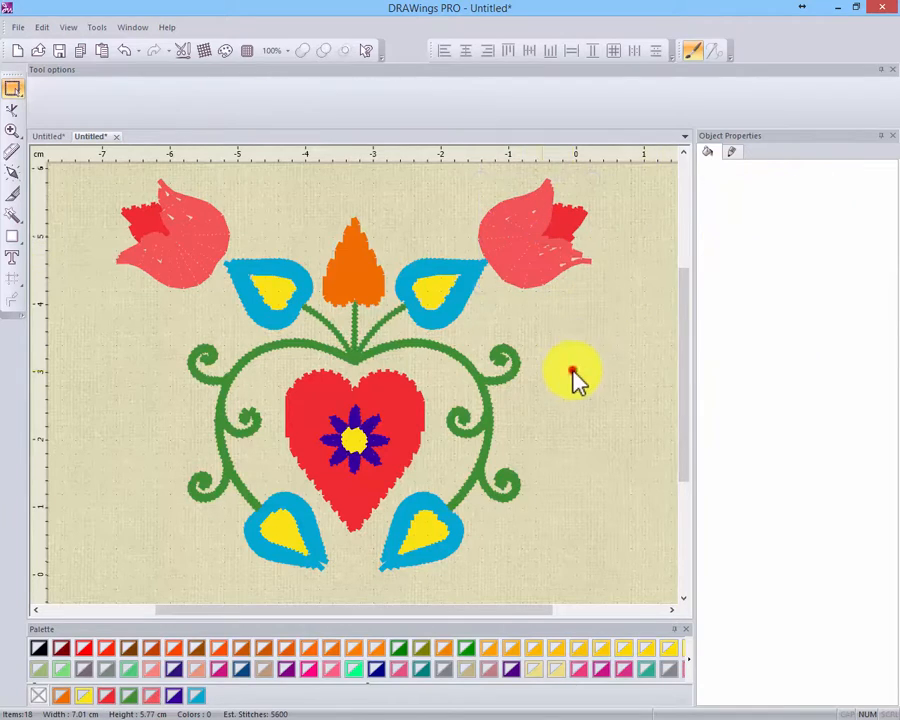
Step: Change the red heart in the middle of the design to Row-Fill
left_click(378, 414)
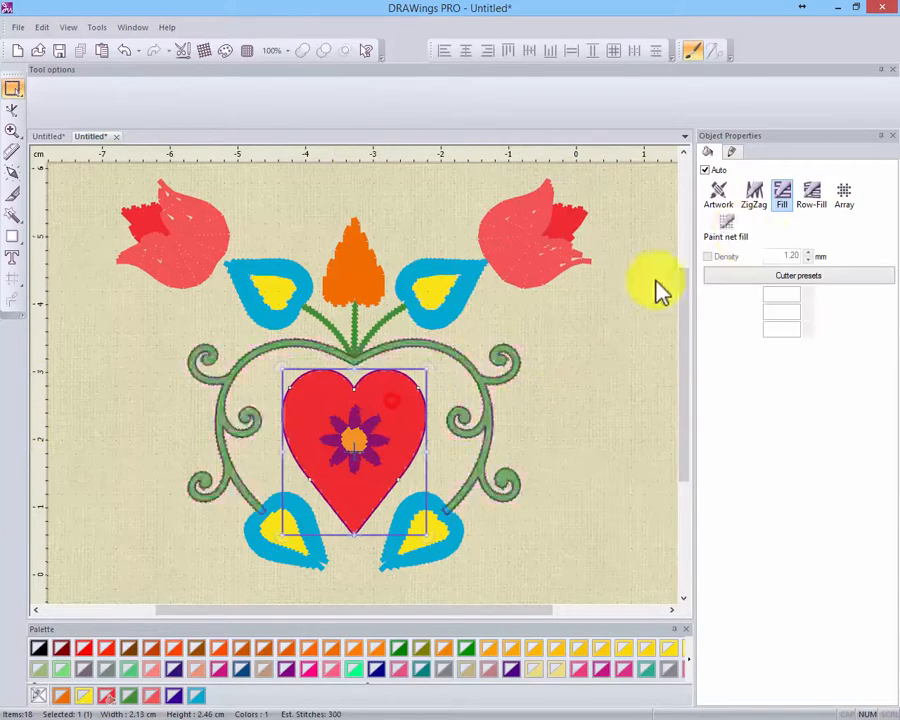
left_click(812, 195)
left_click(562, 383)
scroll(324, 441, "up", 1)
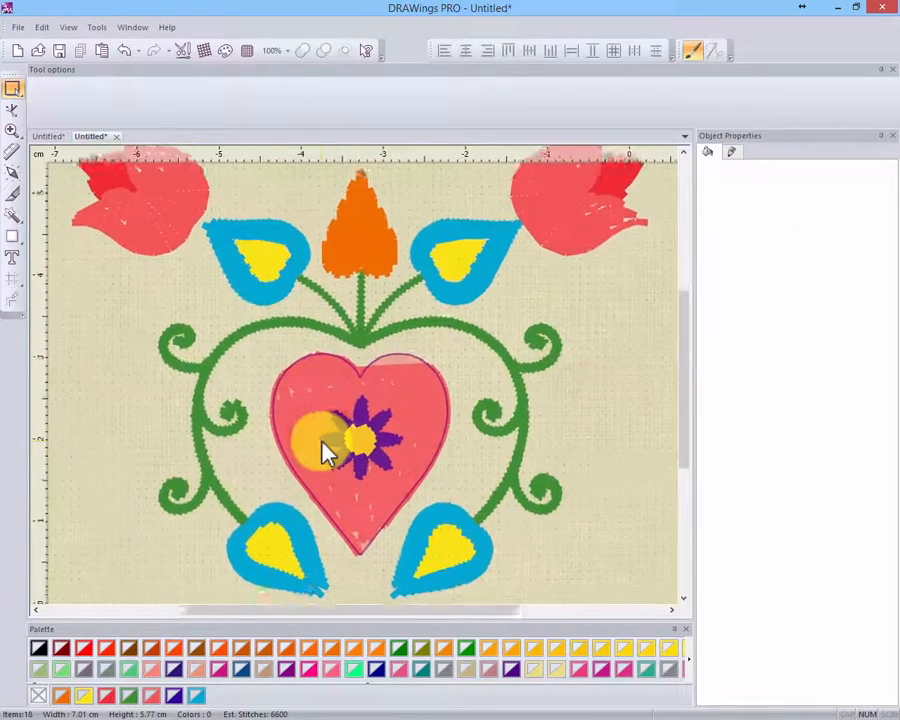
scroll(322, 441, "down", 2)
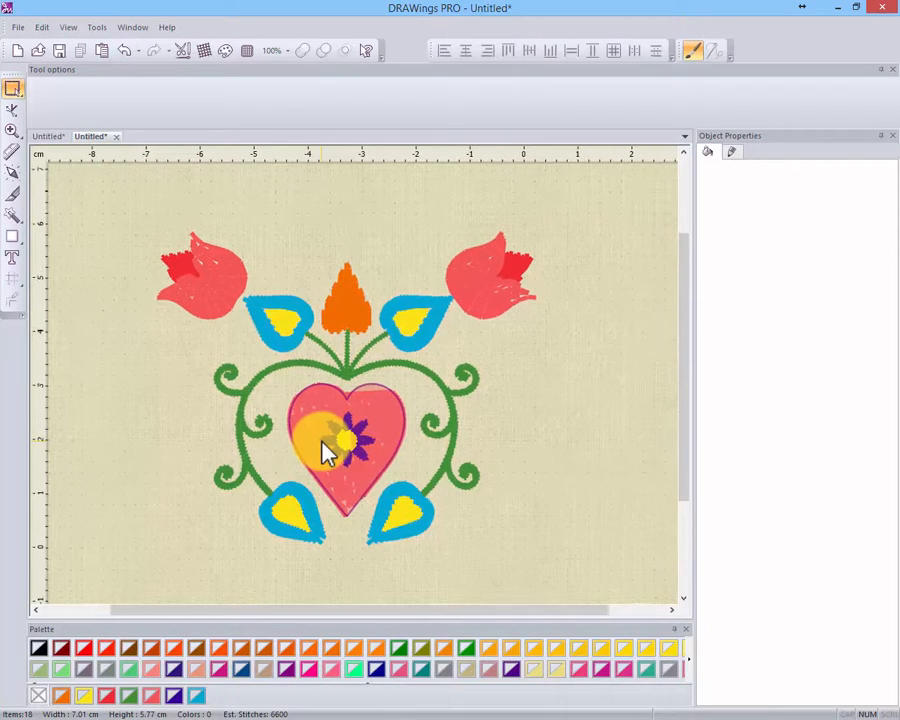
Step: Create a new design with both the Embroidery and Paint techniques, importing the embroidery file Embroidery.dst with its colours kept
left_click(19, 52)
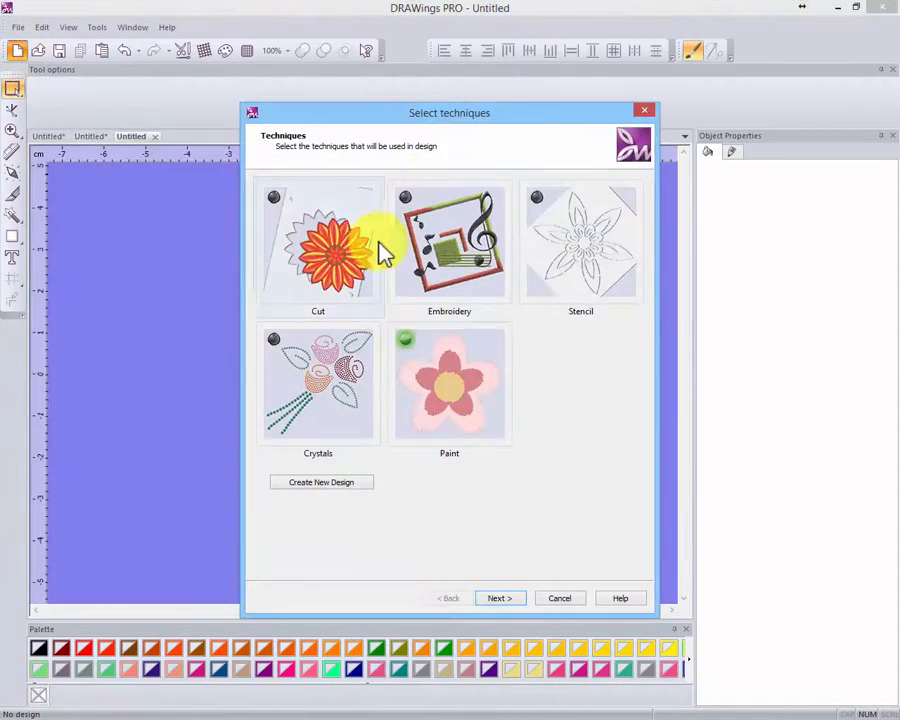
left_click(453, 243)
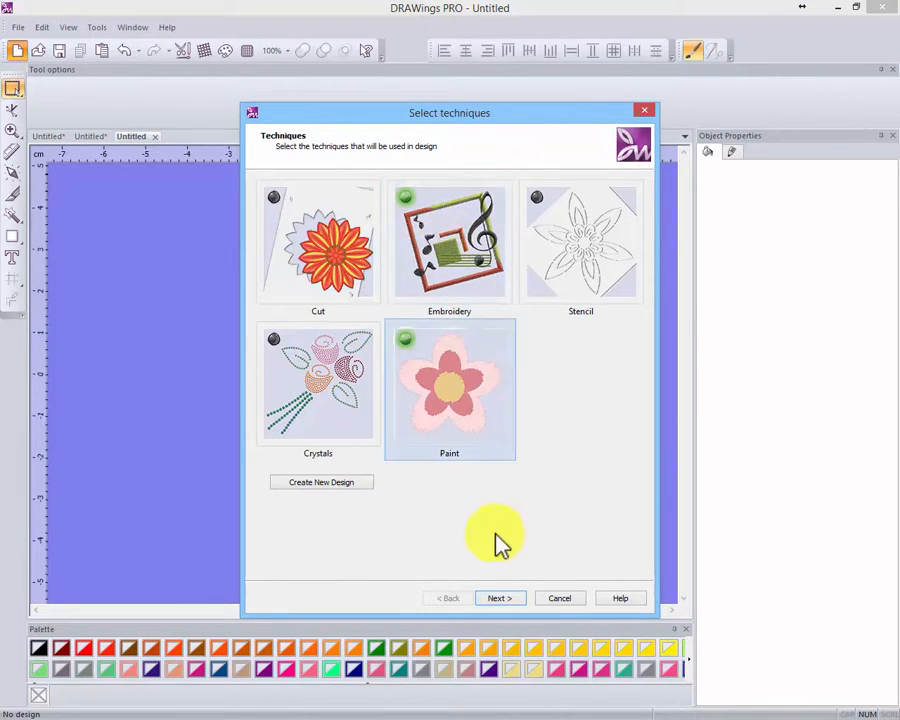
left_click(500, 600)
left_click(501, 598)
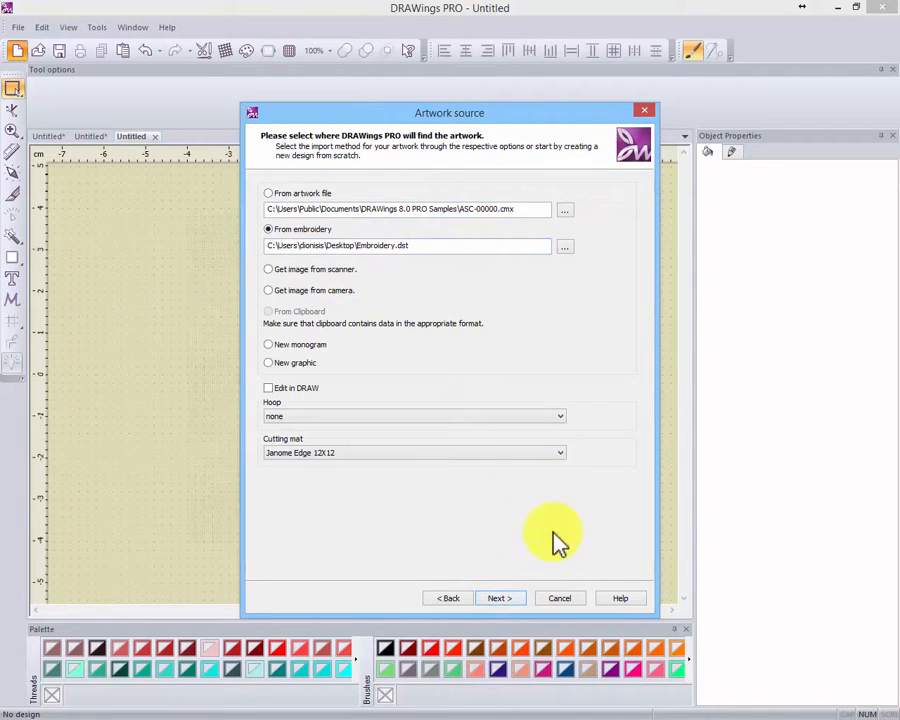
left_click(508, 601)
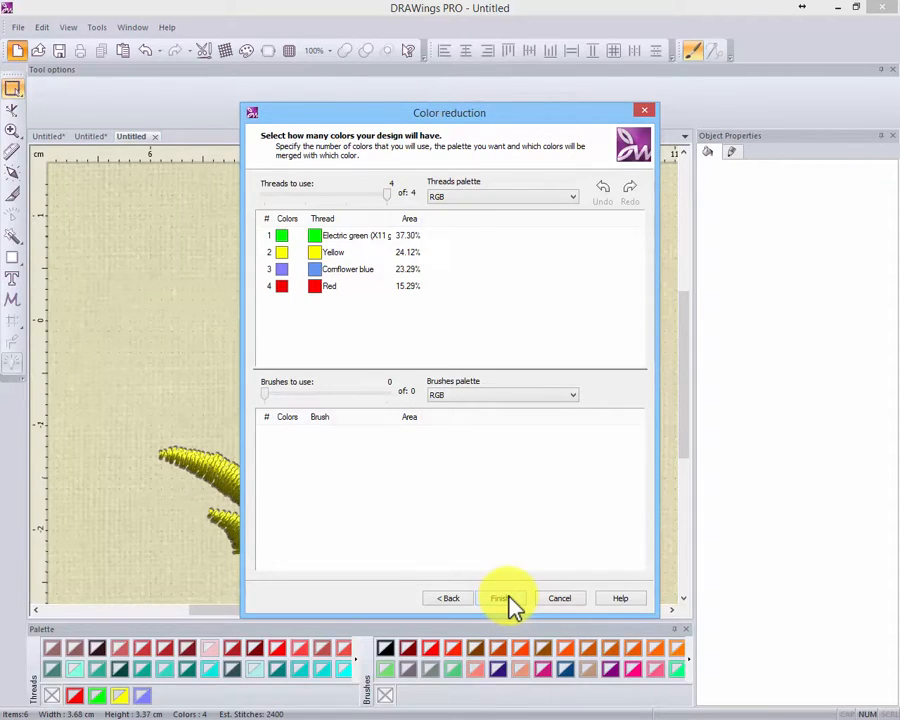
left_click(503, 599)
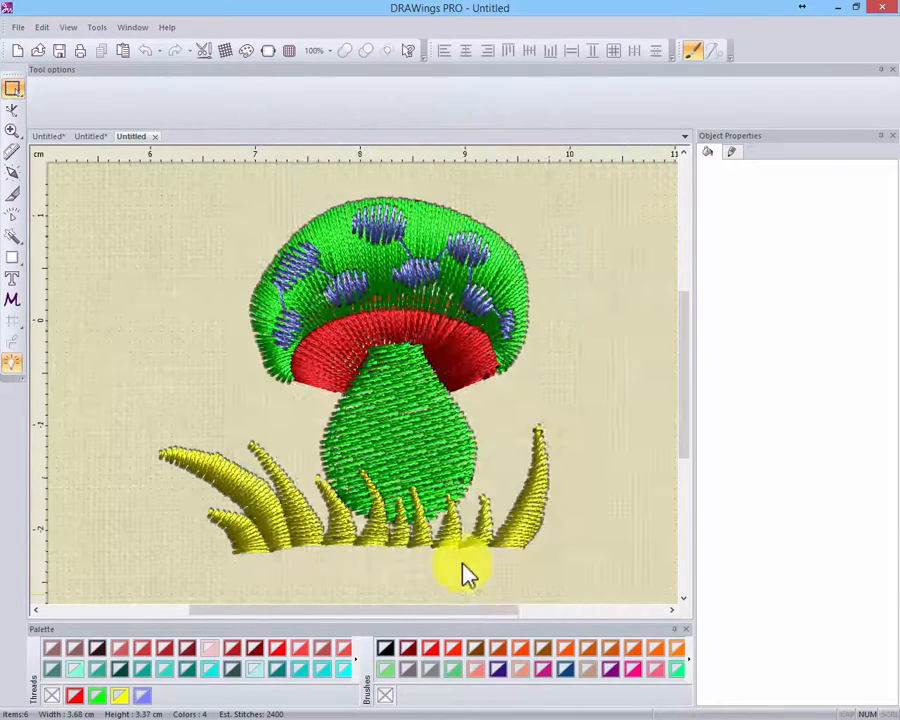
Step: Select the mushroom's stem, spots and cap in turn to examine which fill types they offer
left_click(362, 446)
scroll(168, 464, "down", 5)
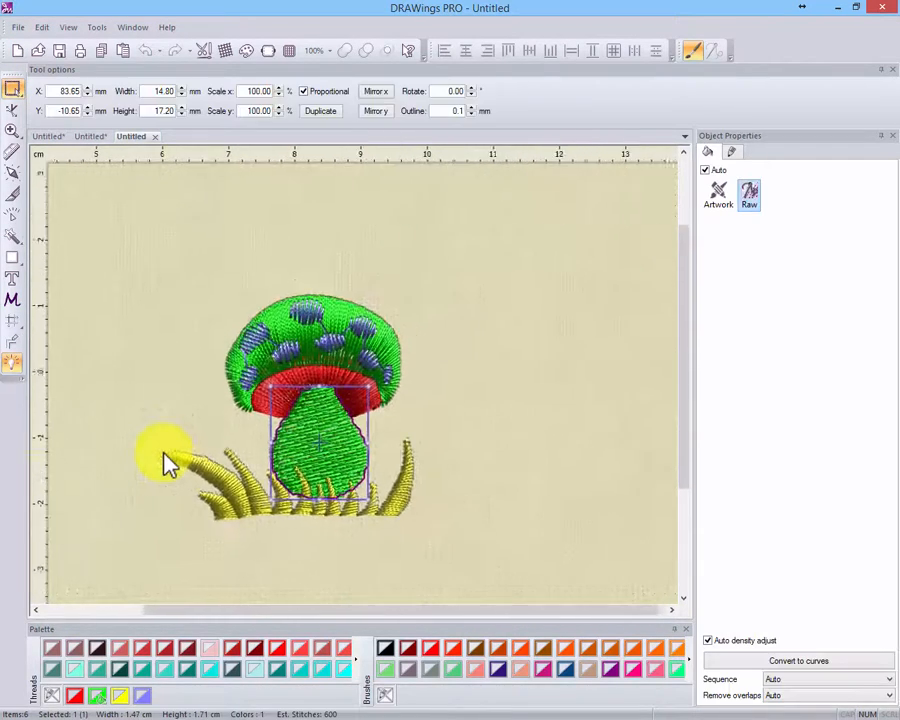
left_click(325, 317)
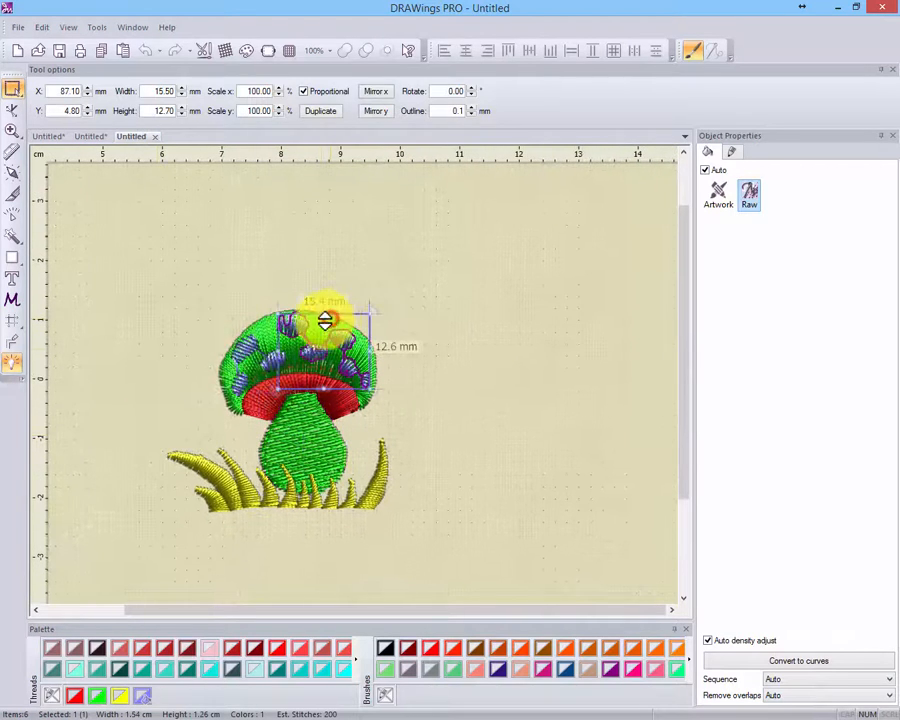
left_click(263, 326)
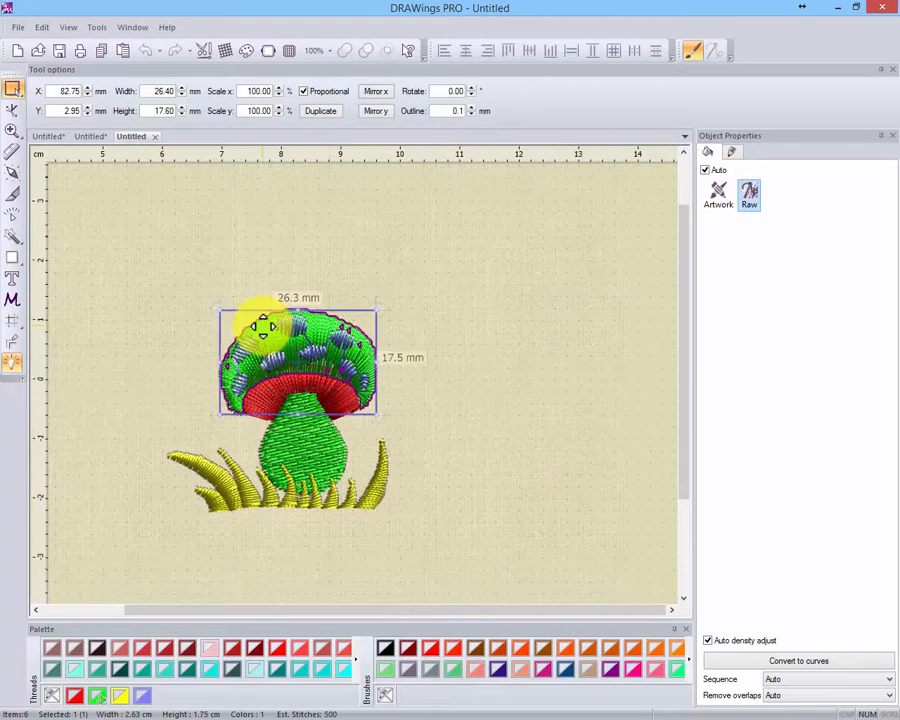
left_click(752, 218)
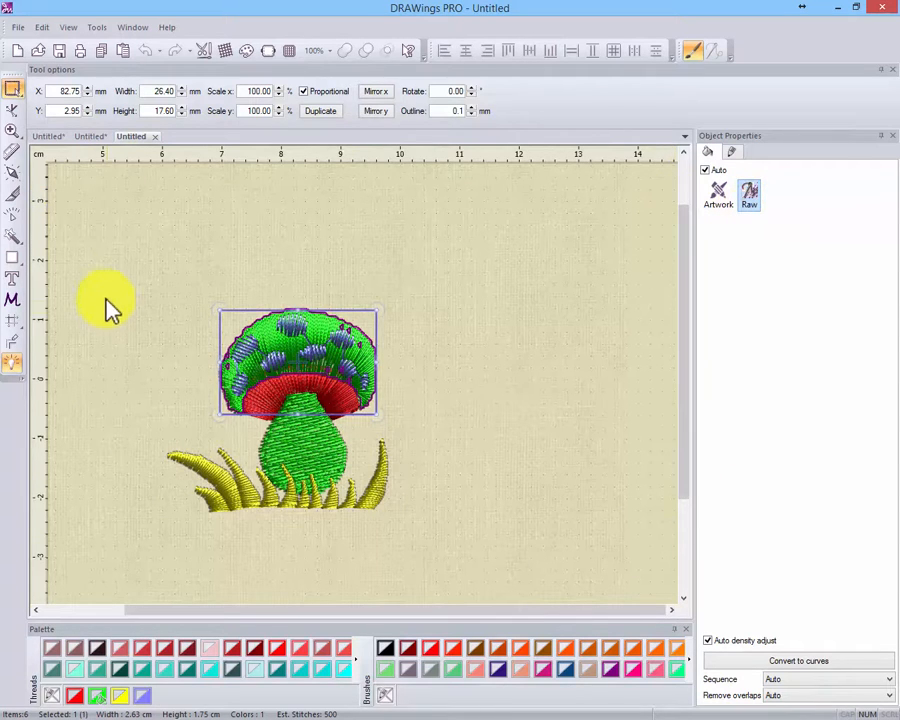
Step: Select the entire mushroom design and convert it to curves
left_click_drag(118, 262, 510, 572)
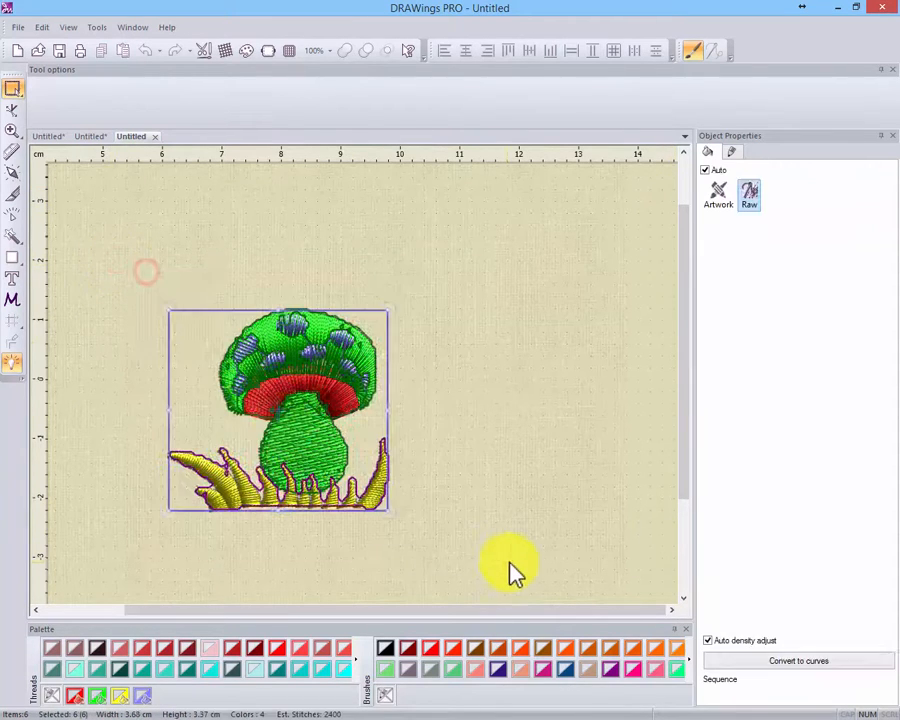
left_click(816, 664)
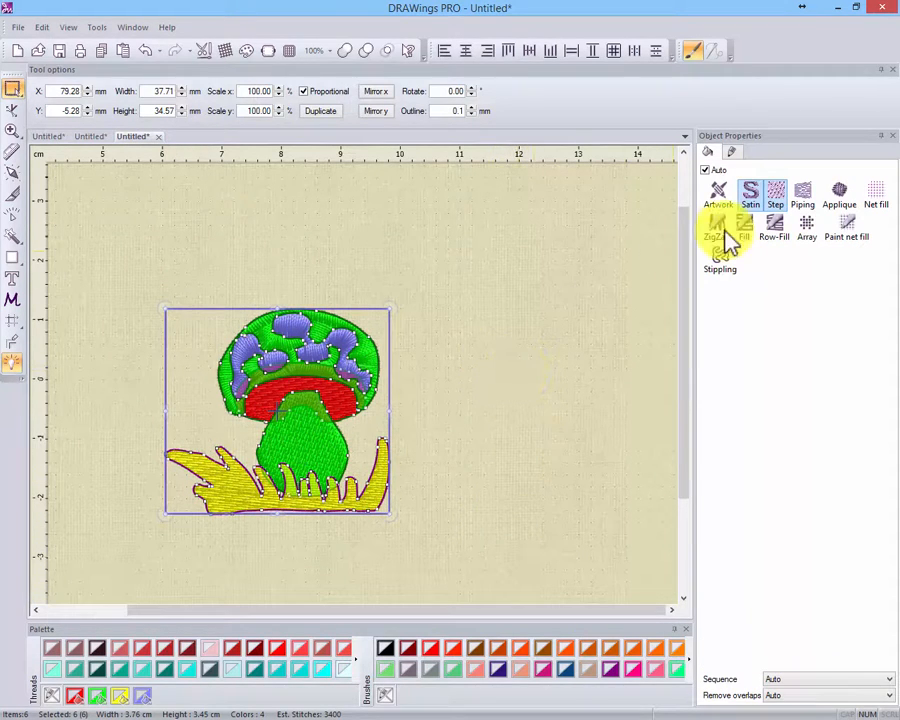
left_click(566, 356)
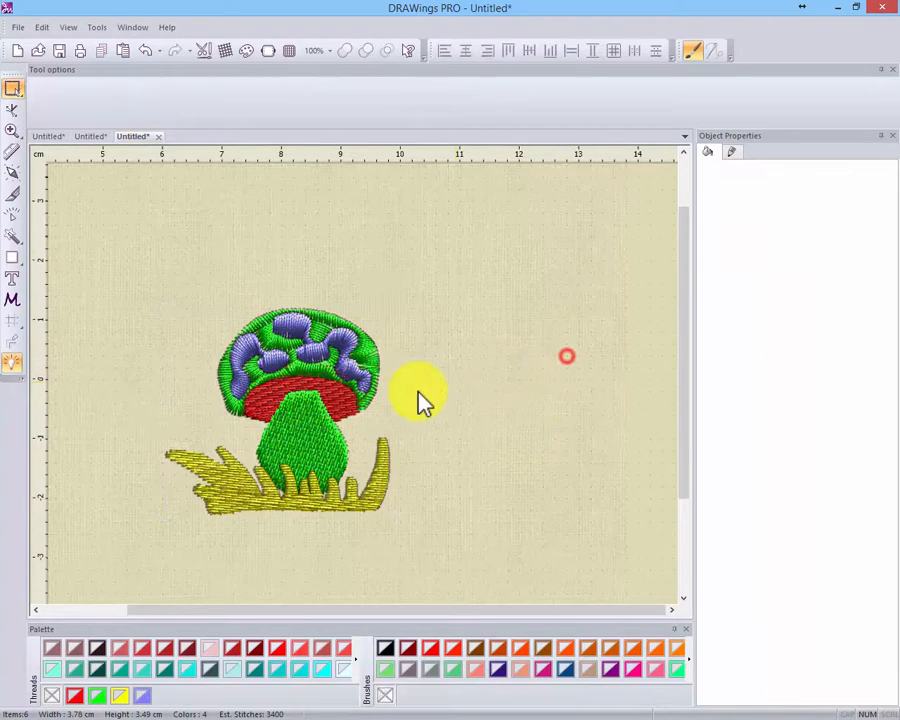
Step: Change the mushroom's green cap to the Row-Fill paint type
left_click(368, 358)
left_click(785, 233)
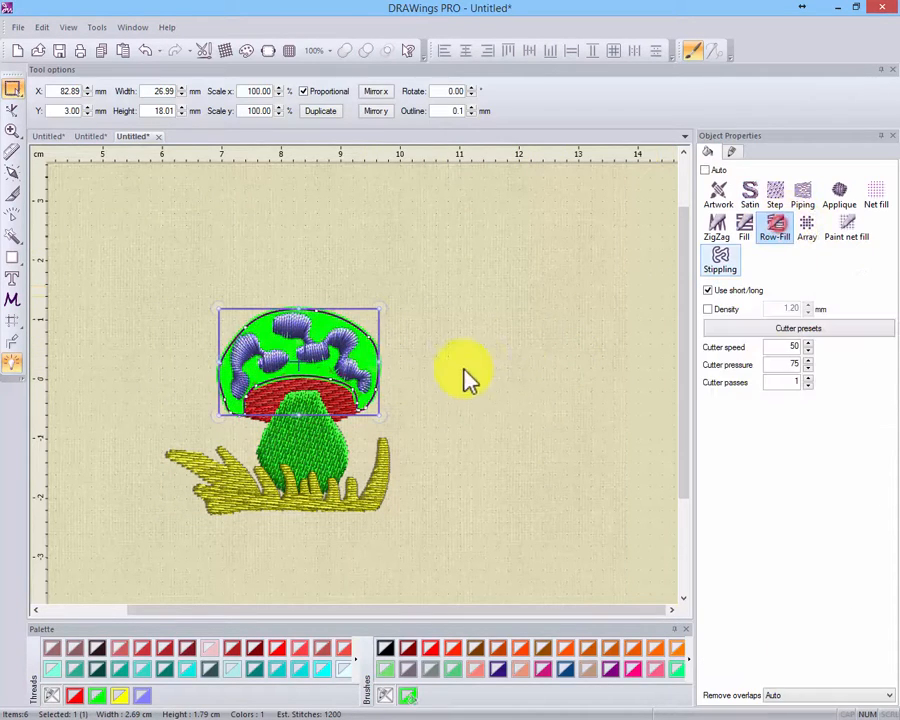
left_click(439, 388)
Step: Change both groups of blue spots on the mushroom cap to the Fill paint type
left_click(338, 344)
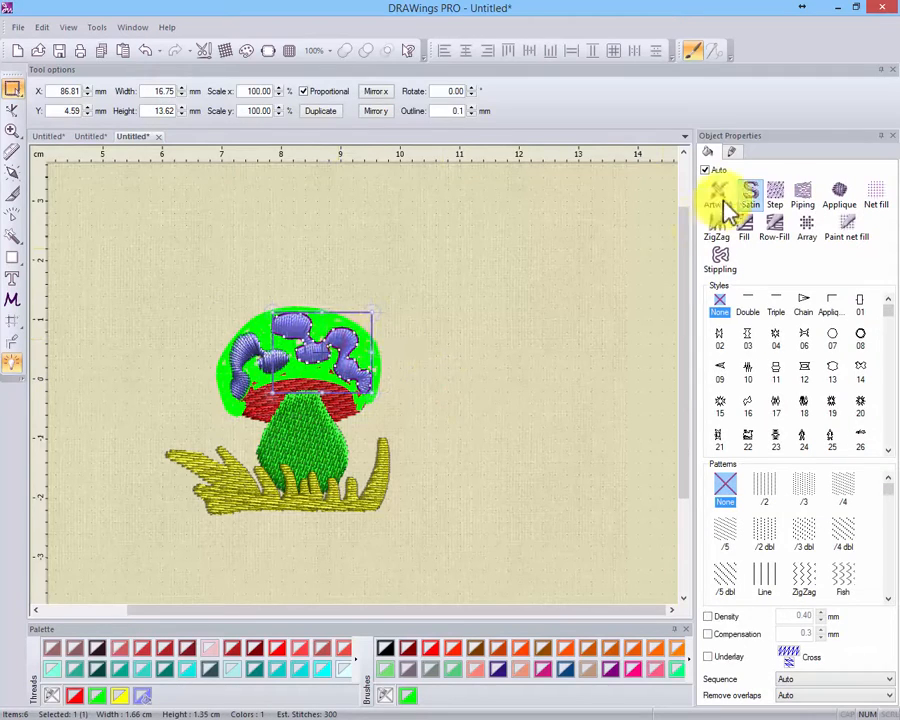
left_click(778, 192)
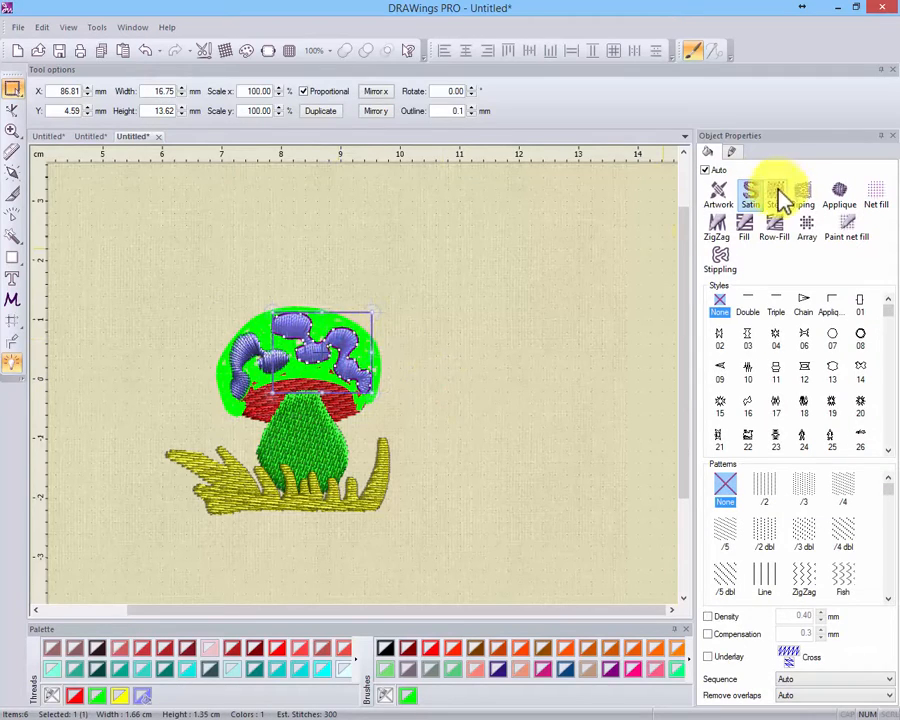
left_click(748, 232)
left_click(245, 365)
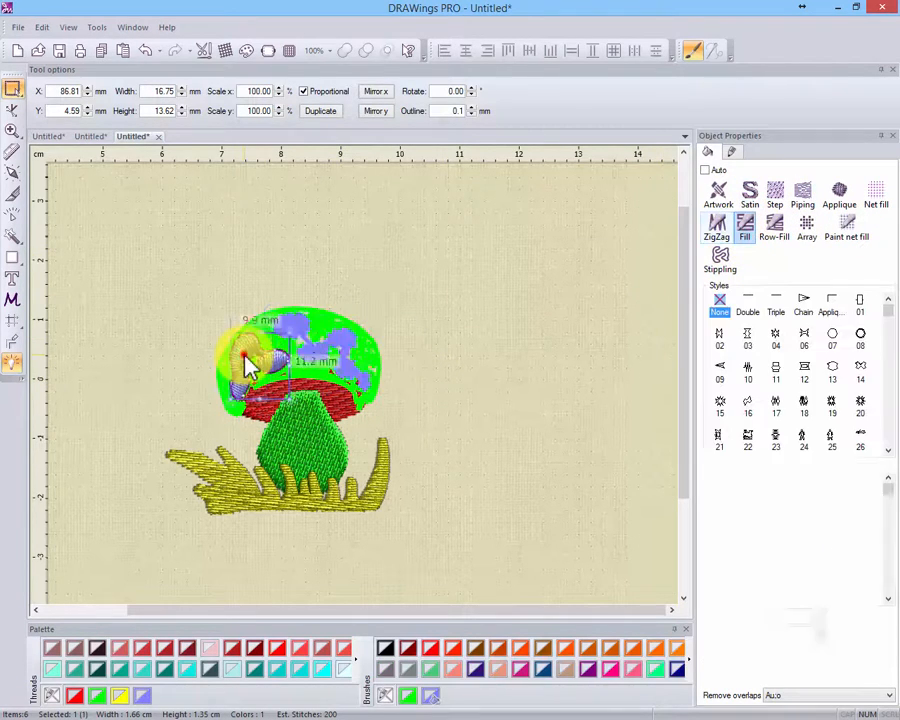
left_click(752, 235)
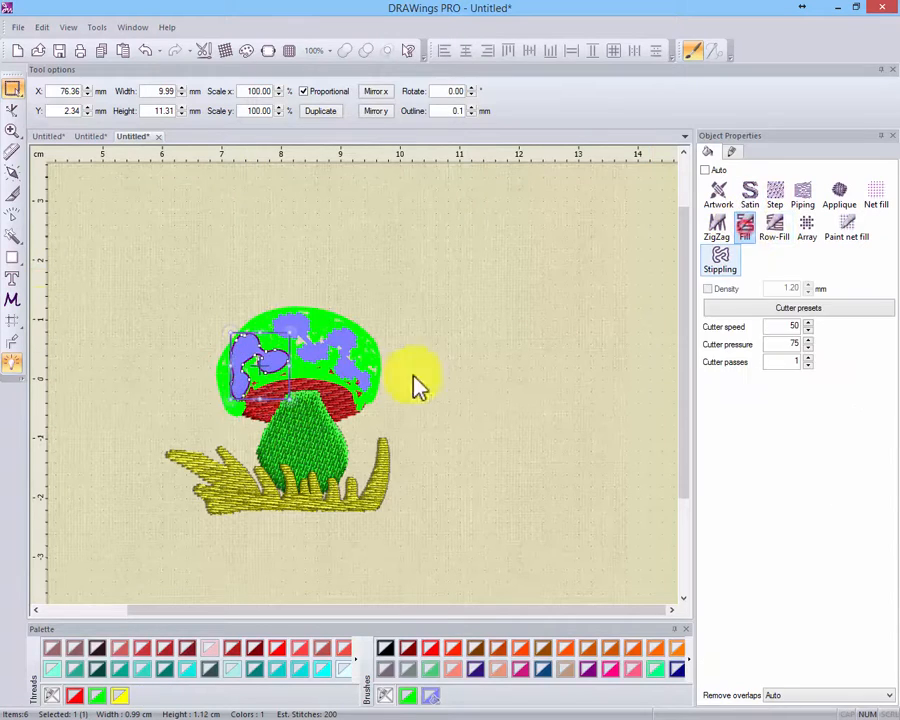
left_click(570, 458)
Step: Change the mushroom's green stem to the Row-Fill paint type
left_click(335, 455)
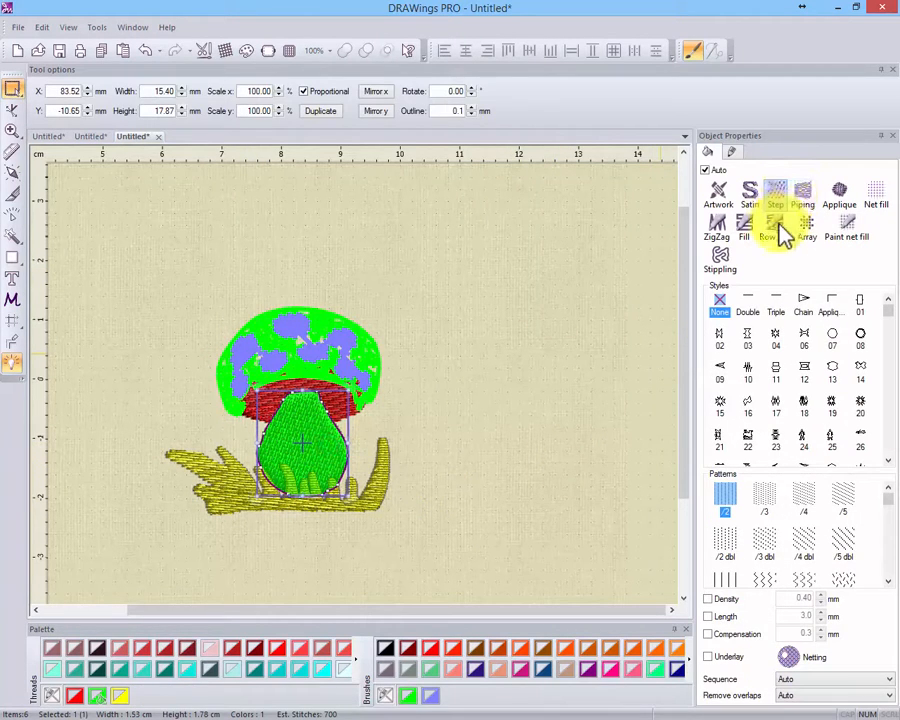
left_click(779, 230)
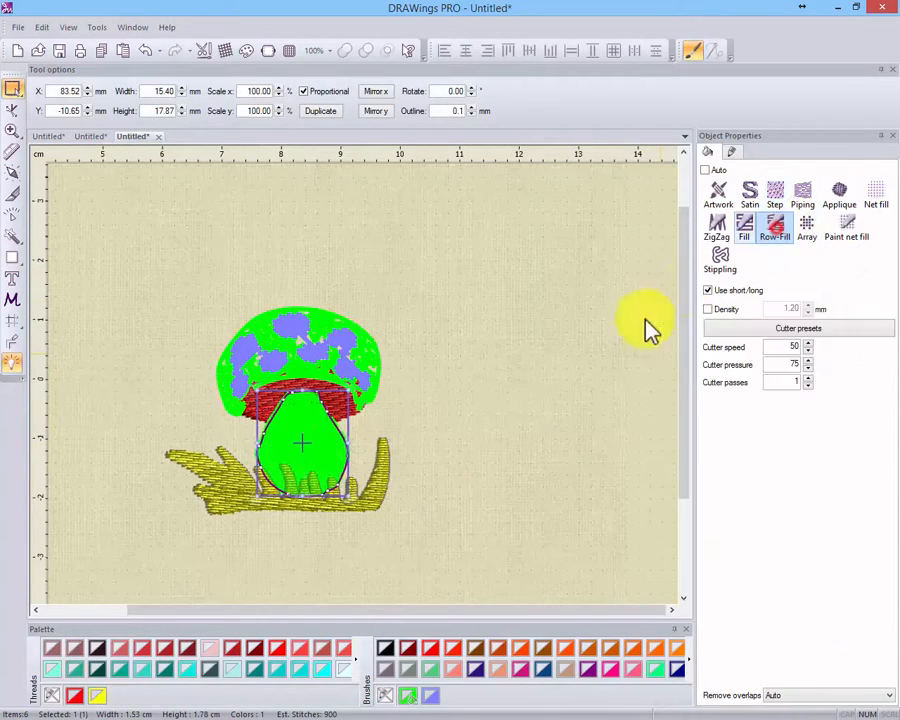
left_click(500, 444)
Step: Change the yellow grass at the mushroom's base to the ZigZag paint type
left_click(342, 502)
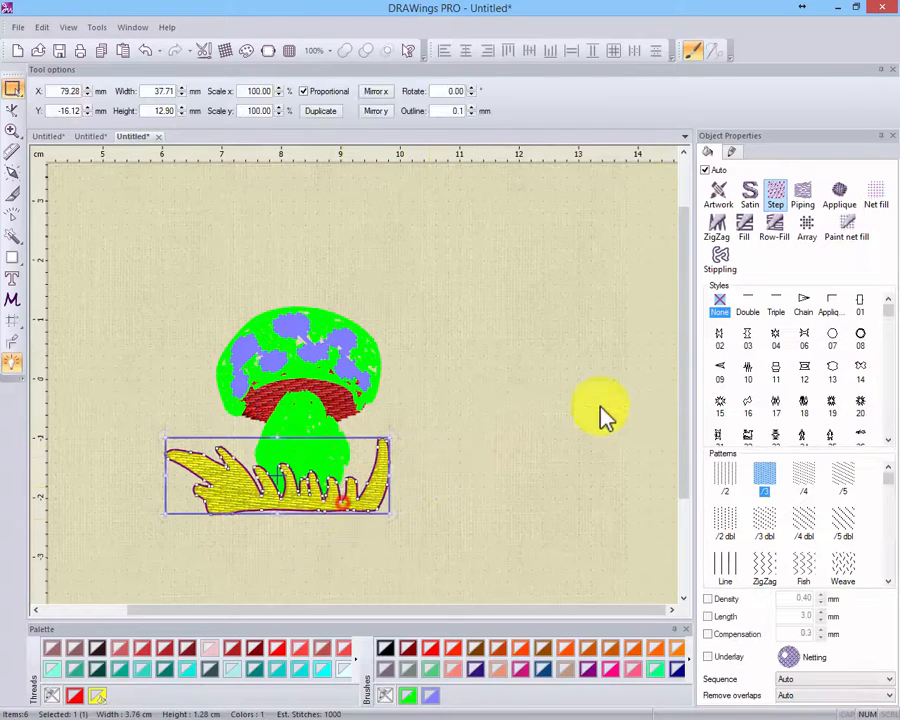
left_click(718, 226)
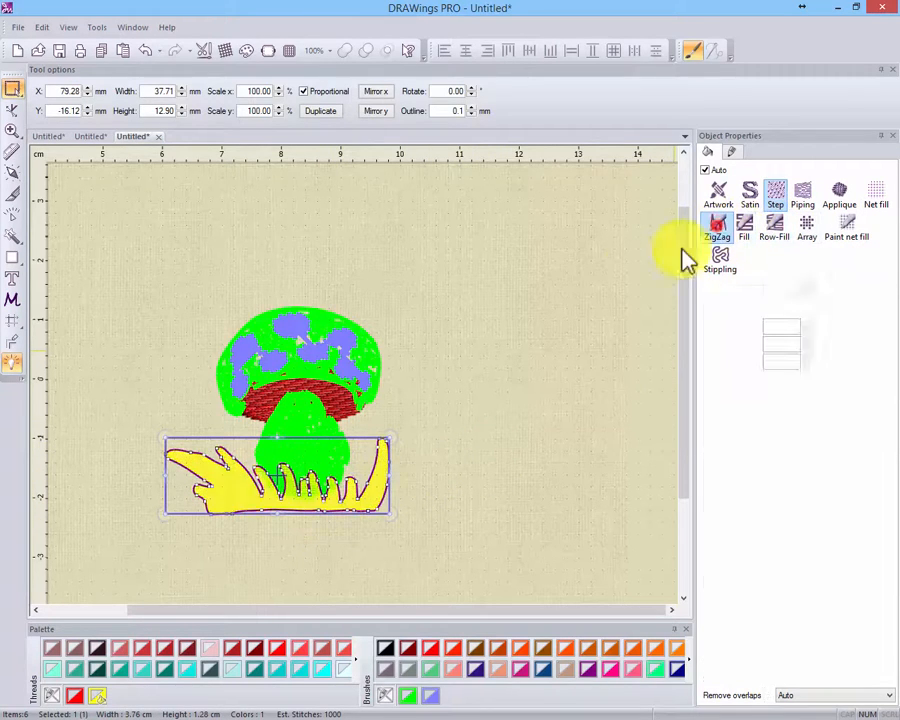
left_click(502, 452)
Step: Change the red underside of the mushroom cap to Row-Fill and inspect the fully painted design
left_click(304, 391)
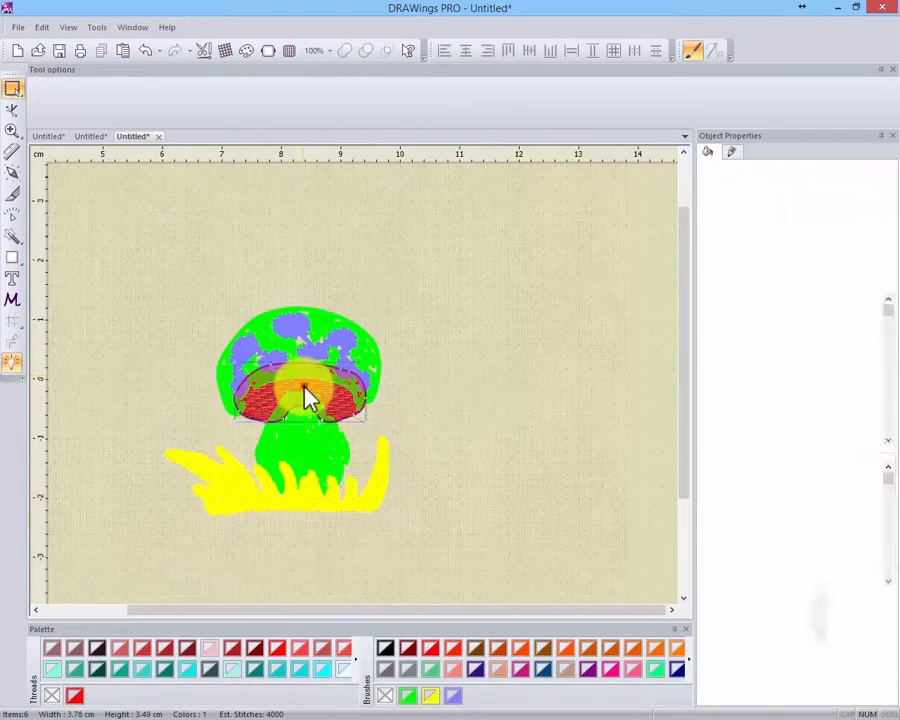
left_click(781, 233)
left_click(512, 362)
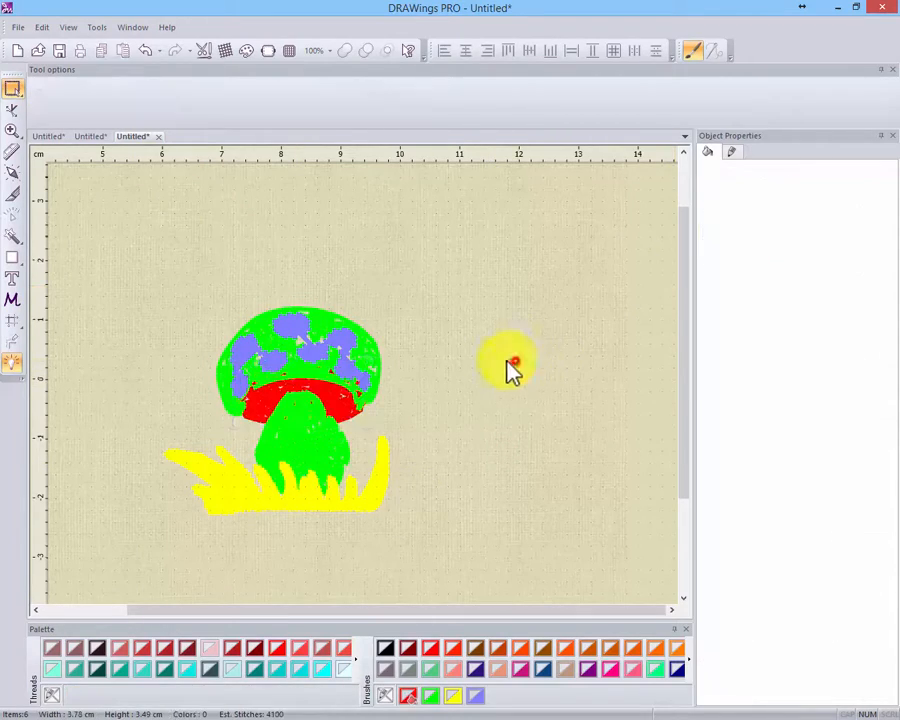
scroll(310, 408, "up", 1)
scroll(305, 408, "up", 3)
scroll(452, 378, "down", 2)
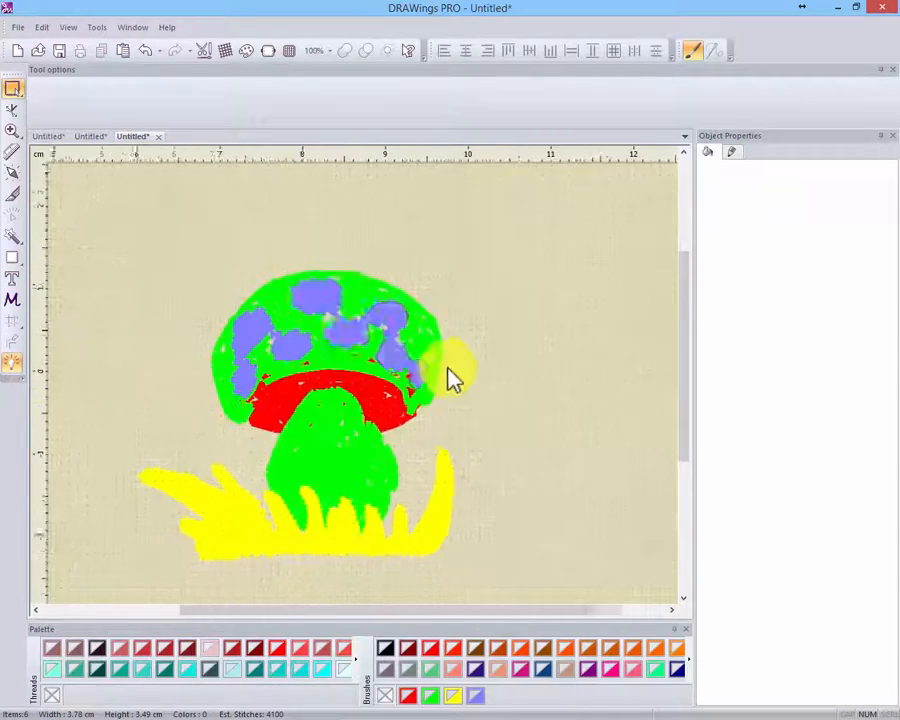
scroll(305, 422, "up", 2)
left_click(648, 337)
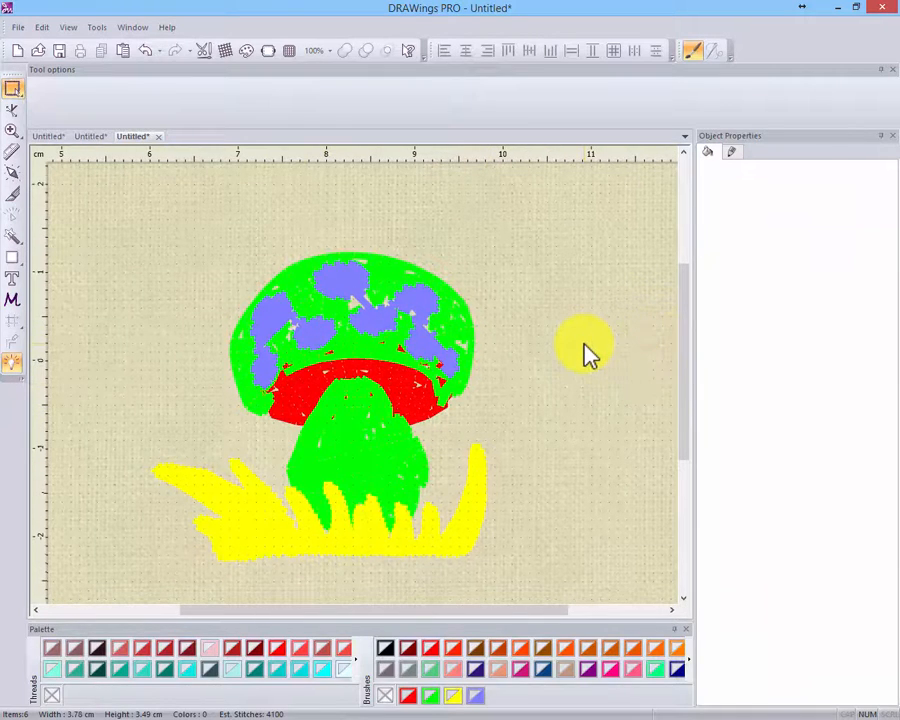